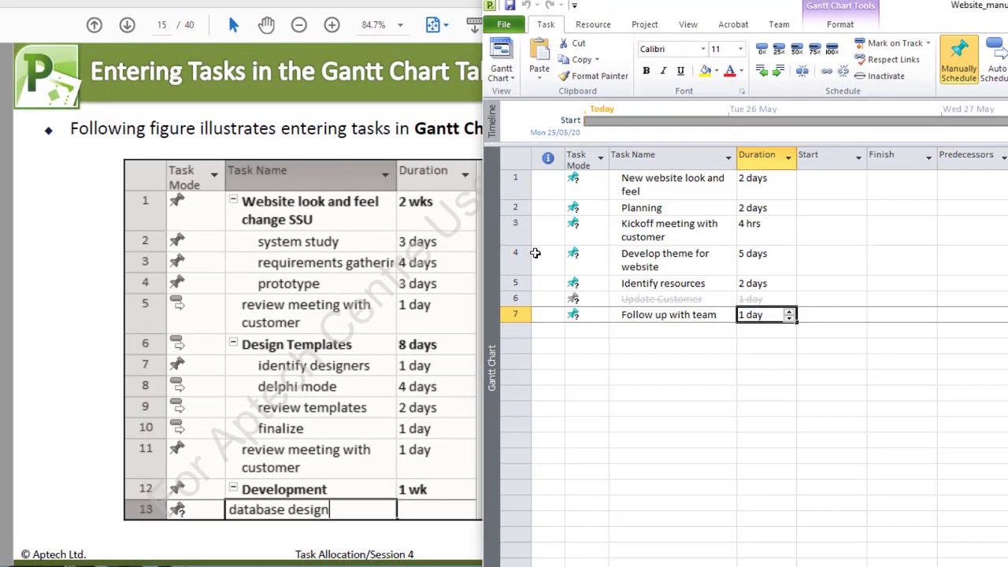
Delete tasks 2 to 7, from Planning through Follow up with team, from the task table.
{"action": "left_click", "coordinate": [513, 208]}
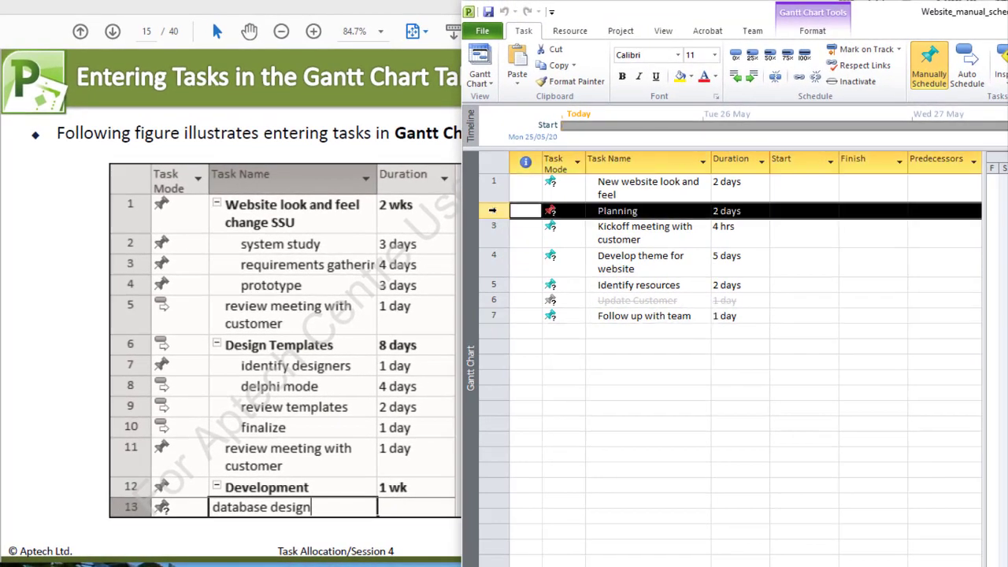
{"action": "left_click_drag", "start_coordinate": [492, 210], "coordinate": [499, 313]}
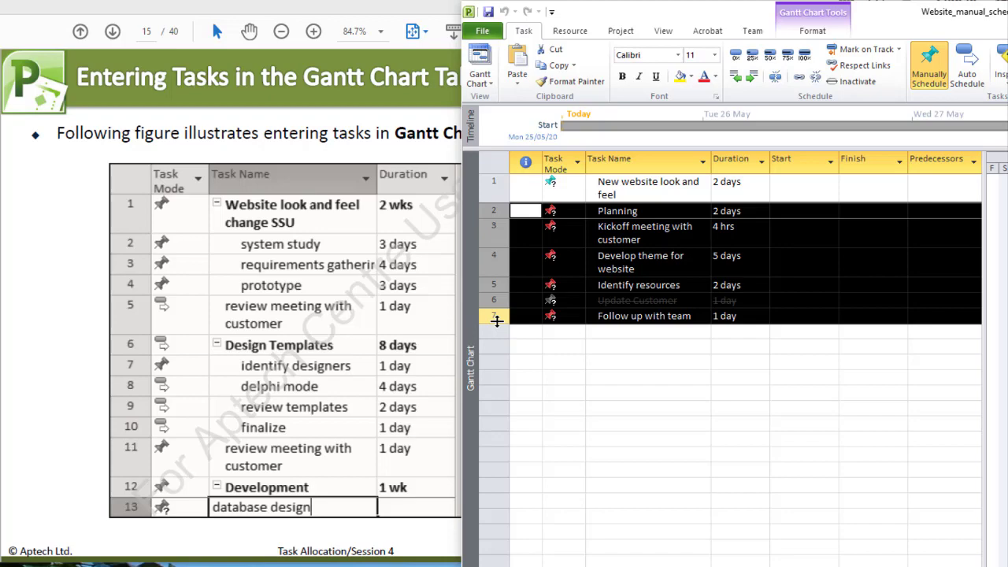
{"action": "key", "text": "Delete"}
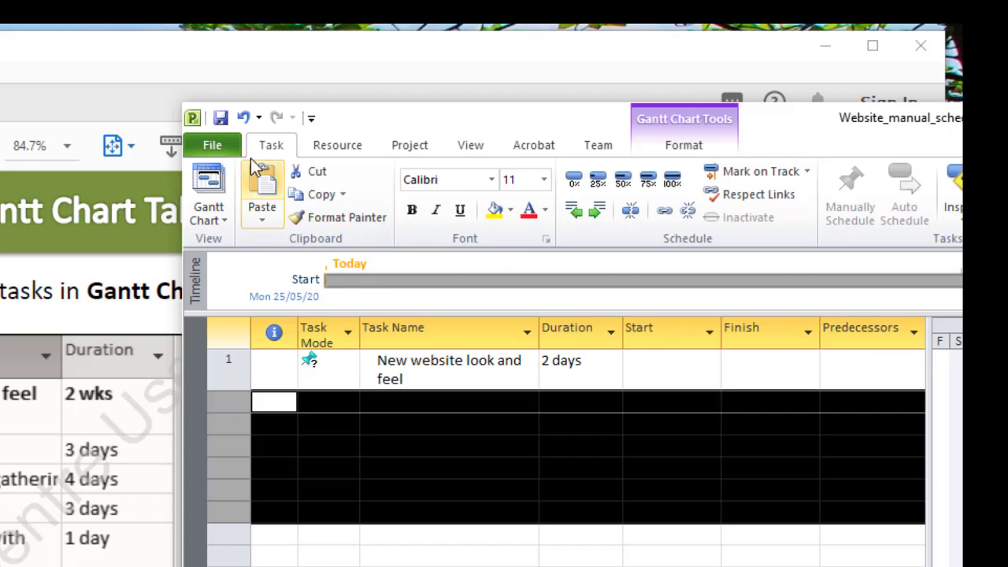
Save the project as a new file named Website_lookandfeel_ssu in the MS_Project folder.
{"action": "left_click", "coordinate": [214, 148]}
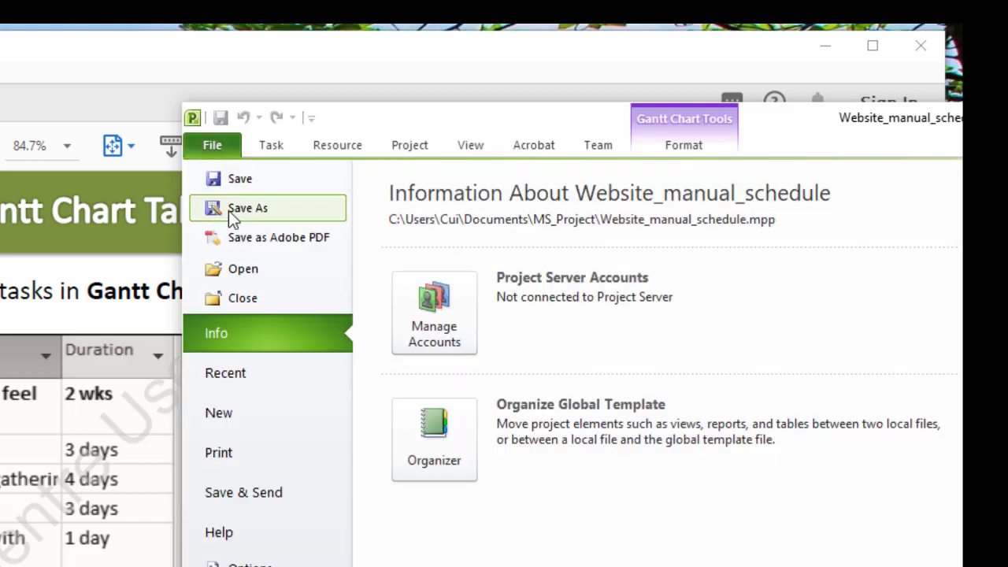
{"action": "key", "text": "Escape"}
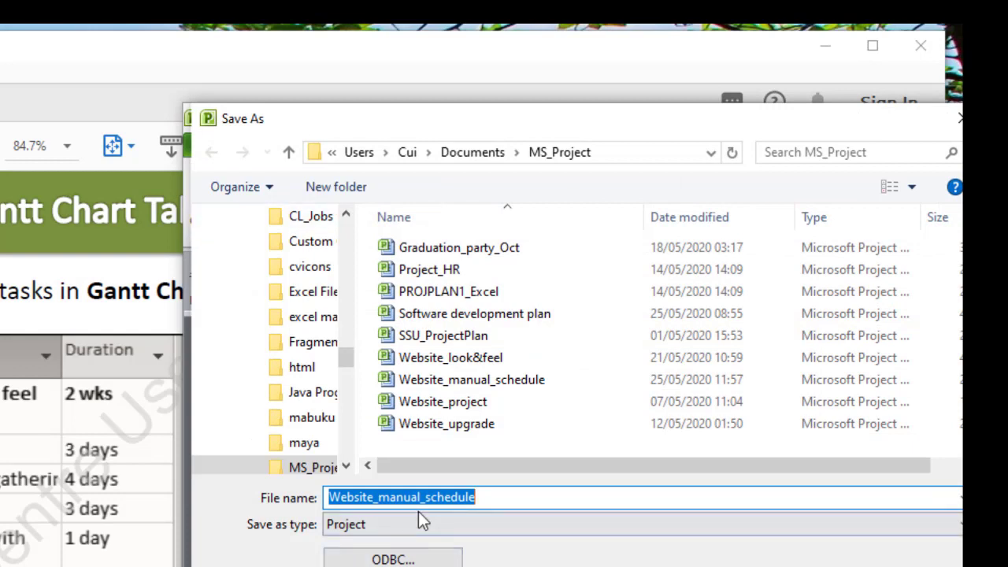
{"action": "left_click_drag", "start_coordinate": [430, 499], "coordinate": [439, 500]}
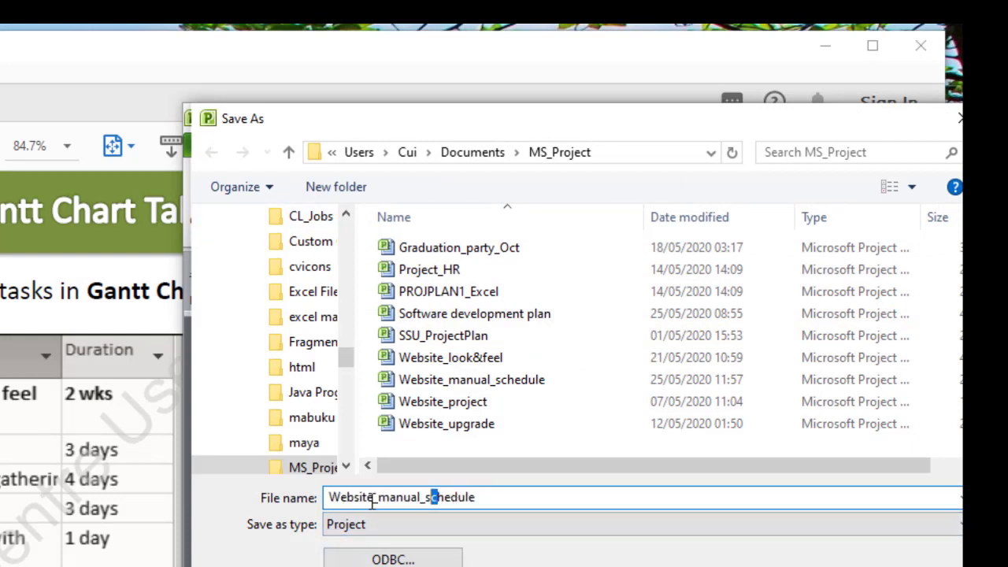
{"action": "left_click_drag", "start_coordinate": [378, 501], "coordinate": [596, 525]}
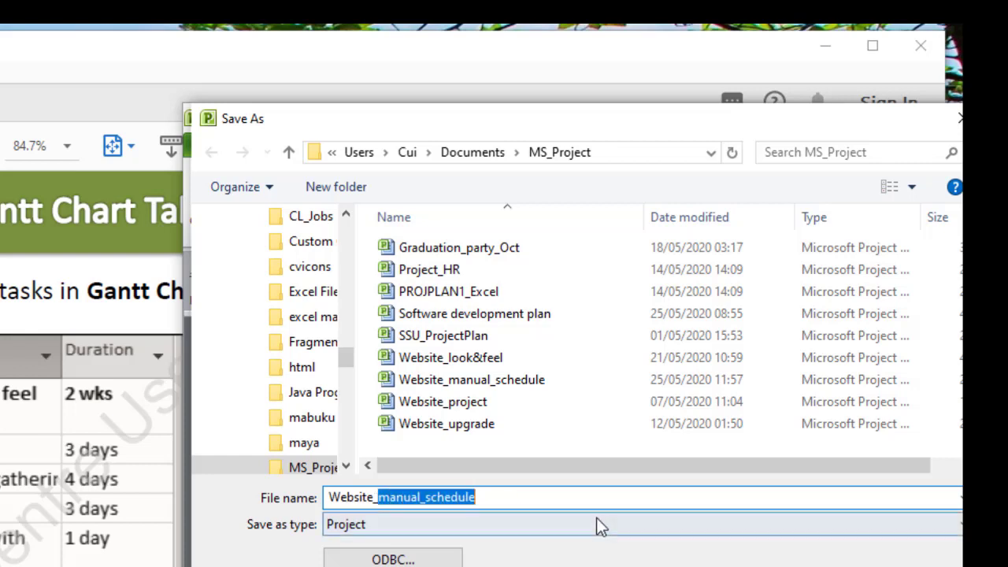
{"action": "type", "text": "l"}
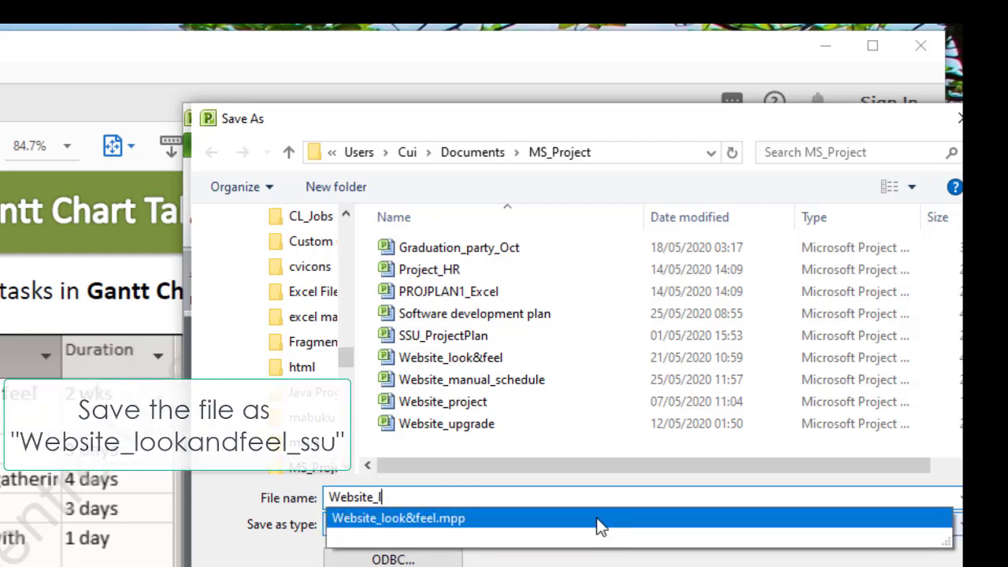
{"action": "type", "text": "ook"}
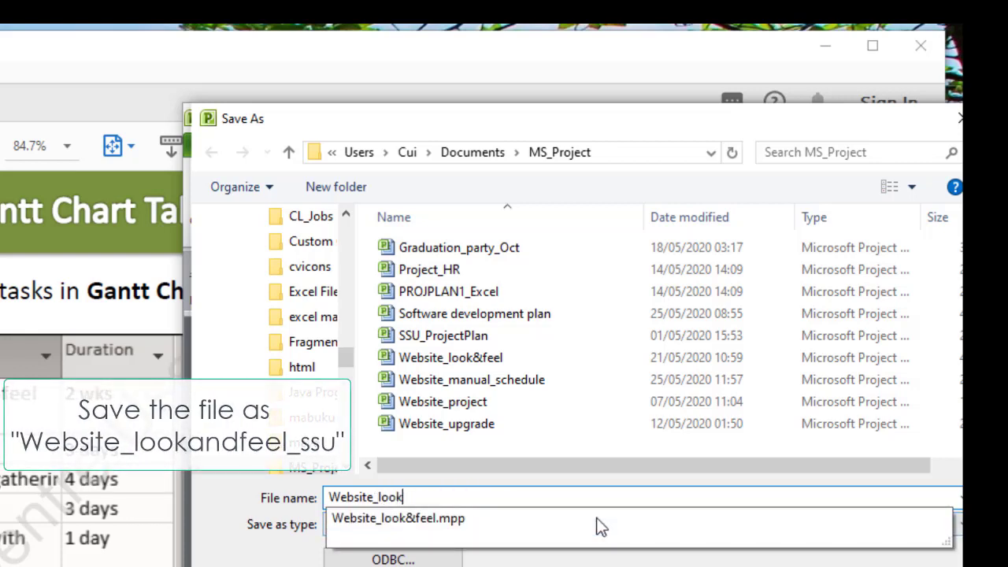
{"action": "type", "text": "andfee"}
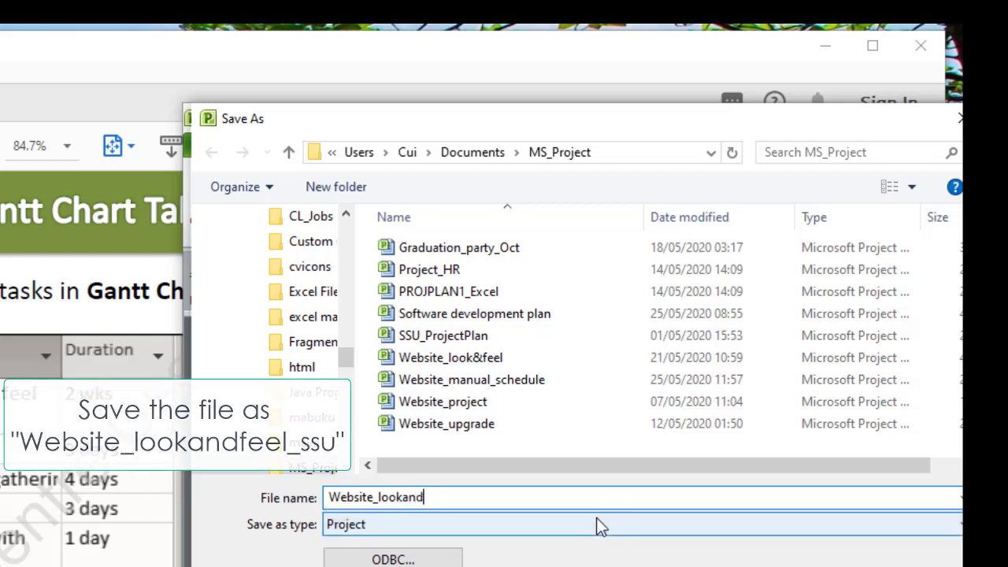
{"action": "type", "text": "l_ssu"}
{"action": "key", "text": "Return"}
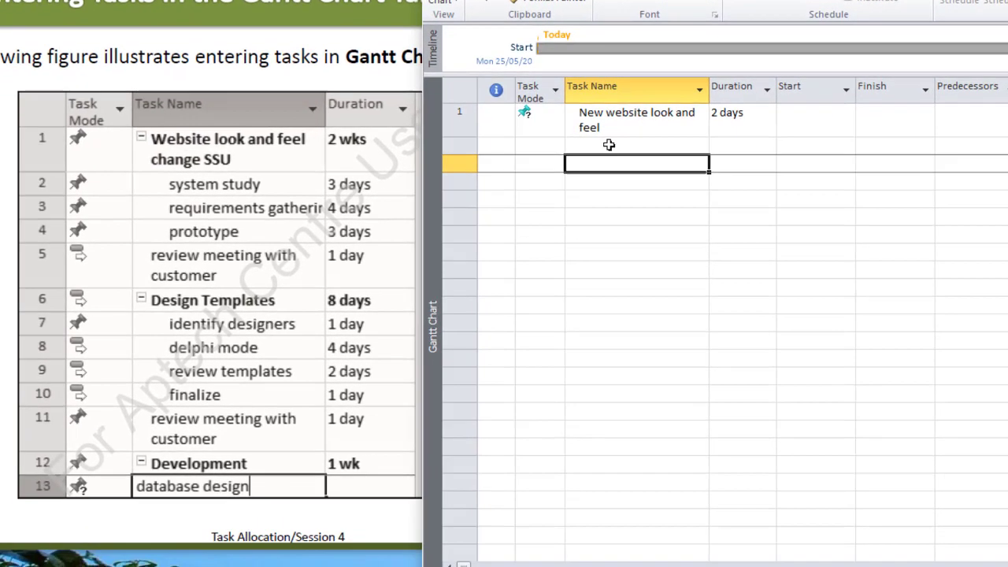
Add the task System Study with a duration of 3 days directly below New website look and feel.
{"action": "left_click", "coordinate": [608, 145]}
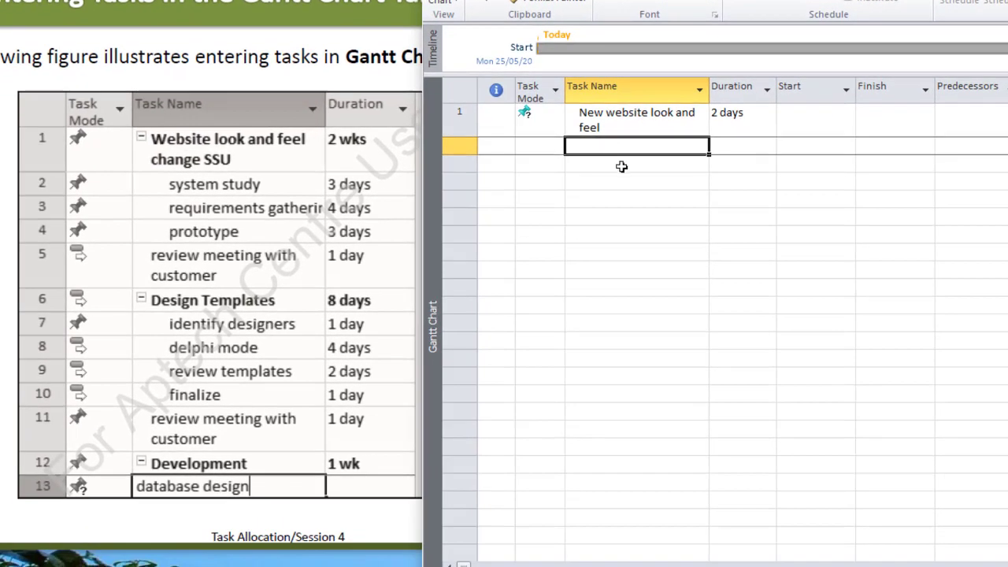
{"action": "type", "text": "S"}
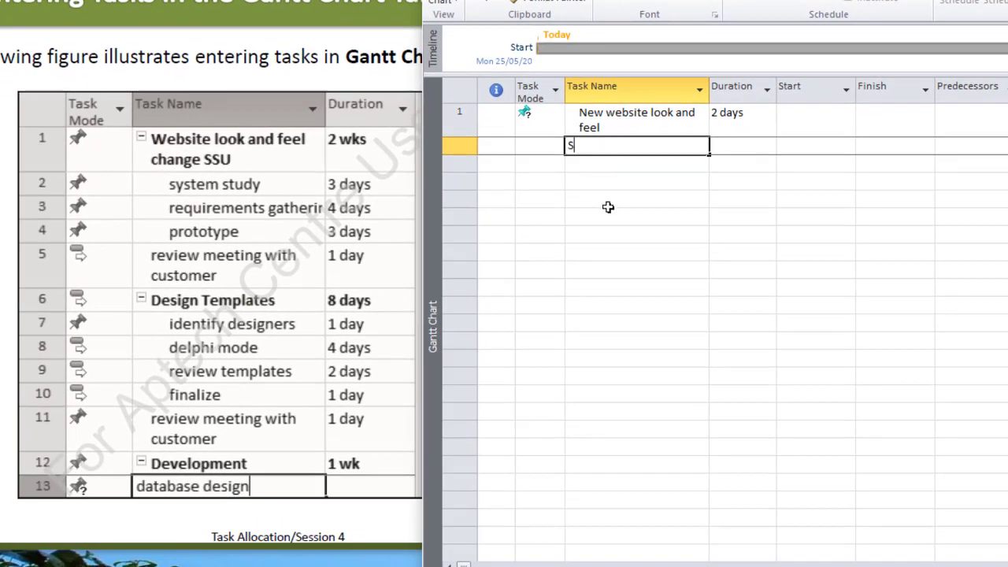
{"action": "type", "text": "ystem St"}
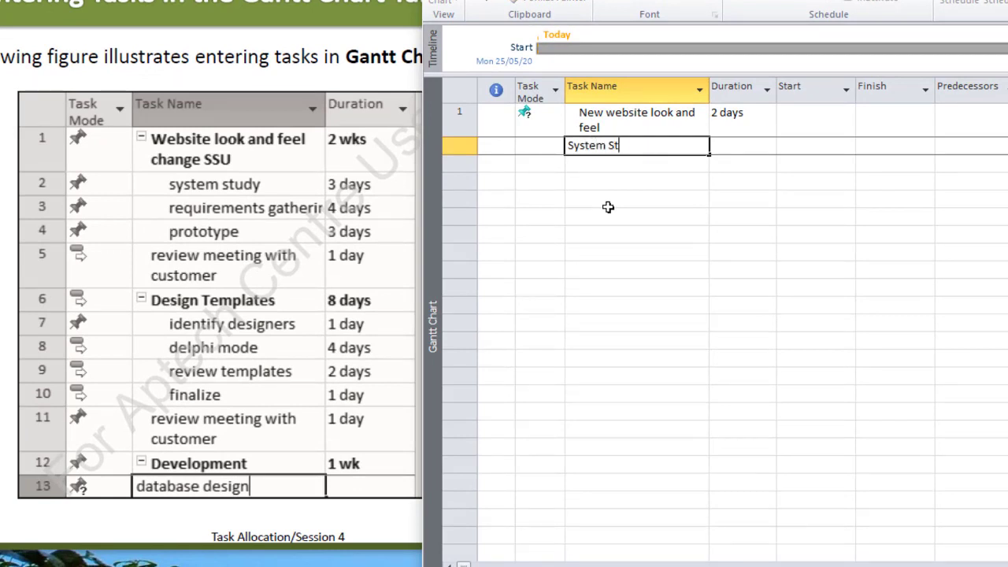
{"action": "type", "text": "udy"}
{"action": "key", "text": "Tab"}
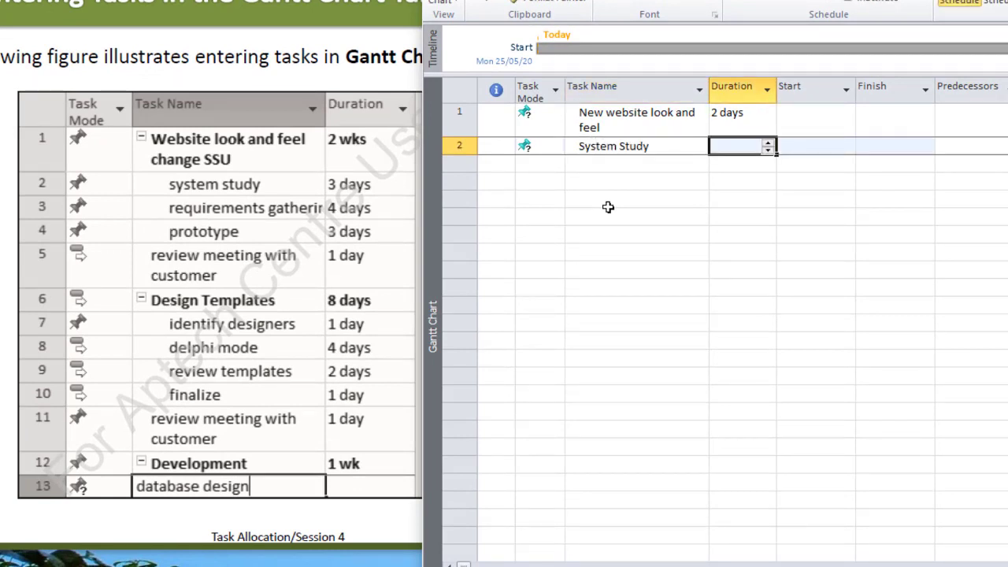
{"action": "type", "text": "3d"}
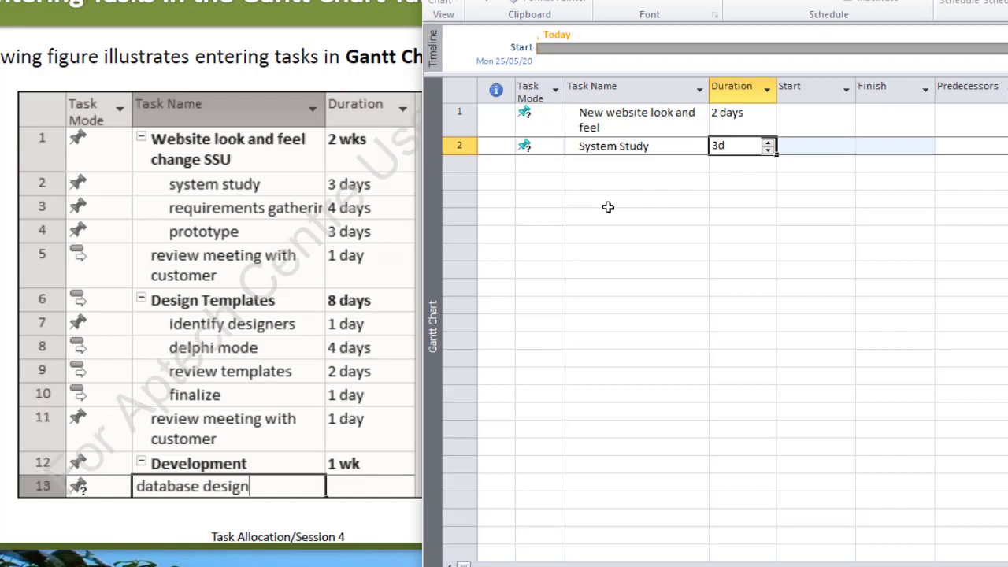
{"action": "key", "text": "Return"}
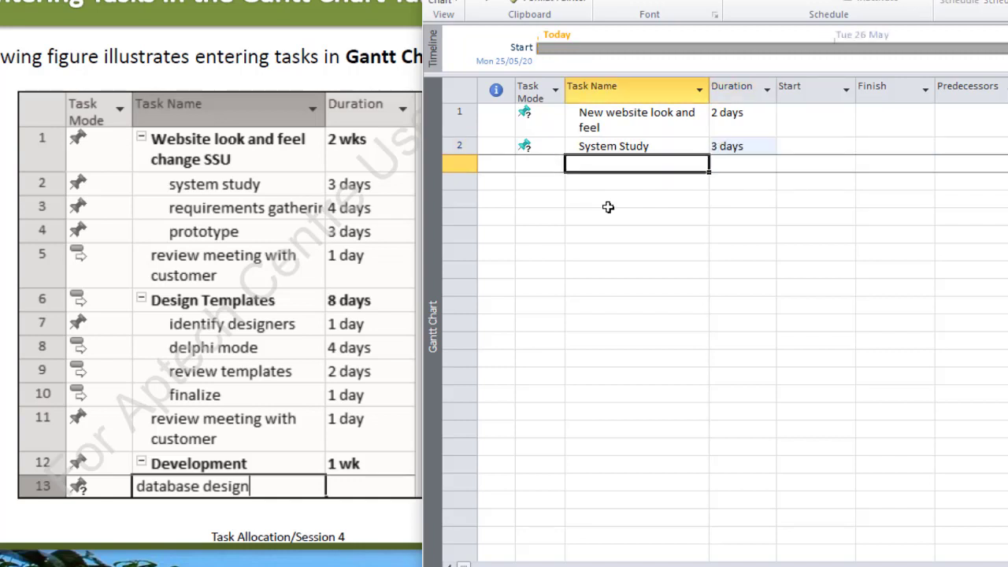
Add the task Requirement gathering with a duration of 4 days below System Study.
{"action": "type", "text": "Require"}
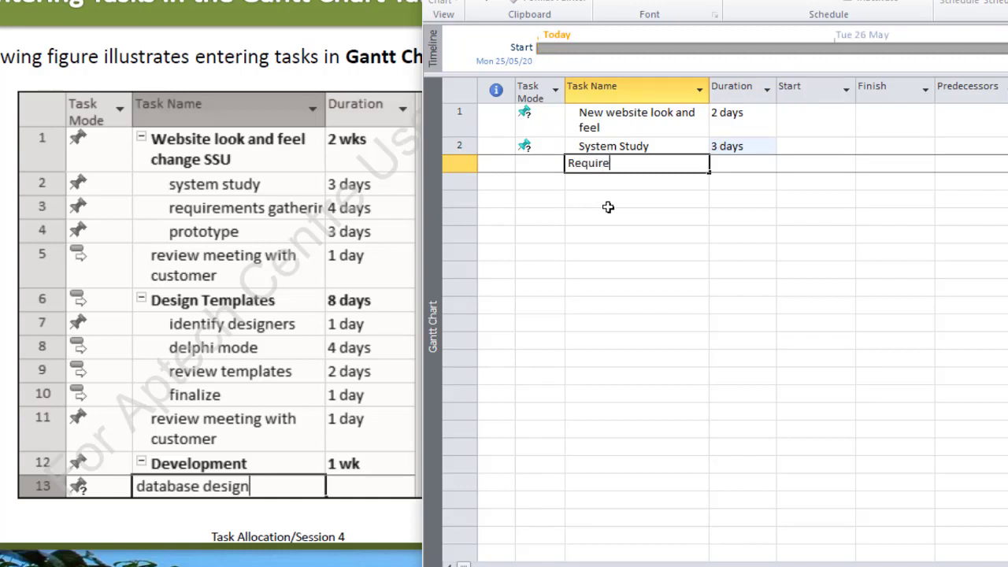
{"action": "type", "text": "ment gathering"}
{"action": "key", "text": "Tab"}
{"action": "type", "text": "4d"}
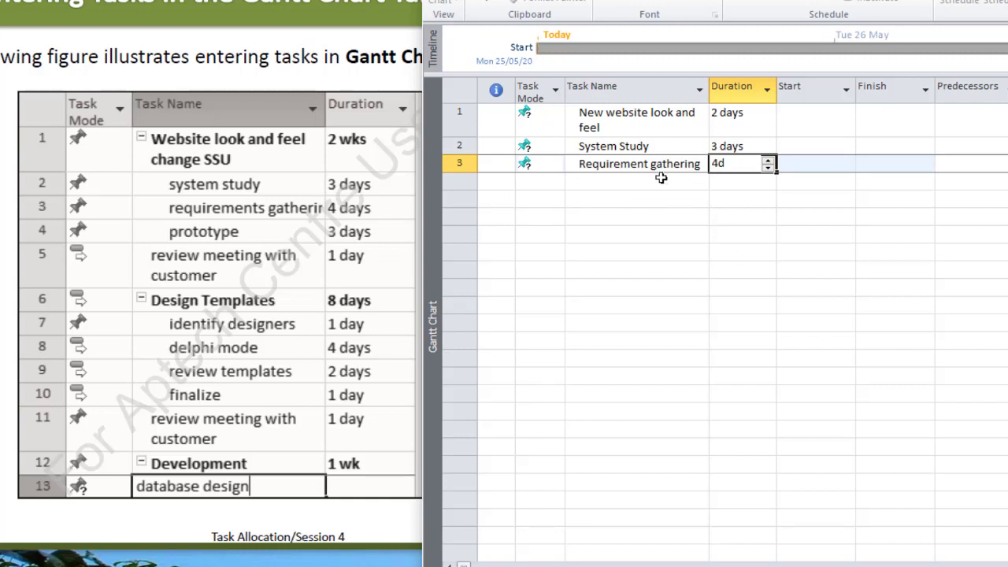
{"action": "left_click", "coordinate": [632, 182]}
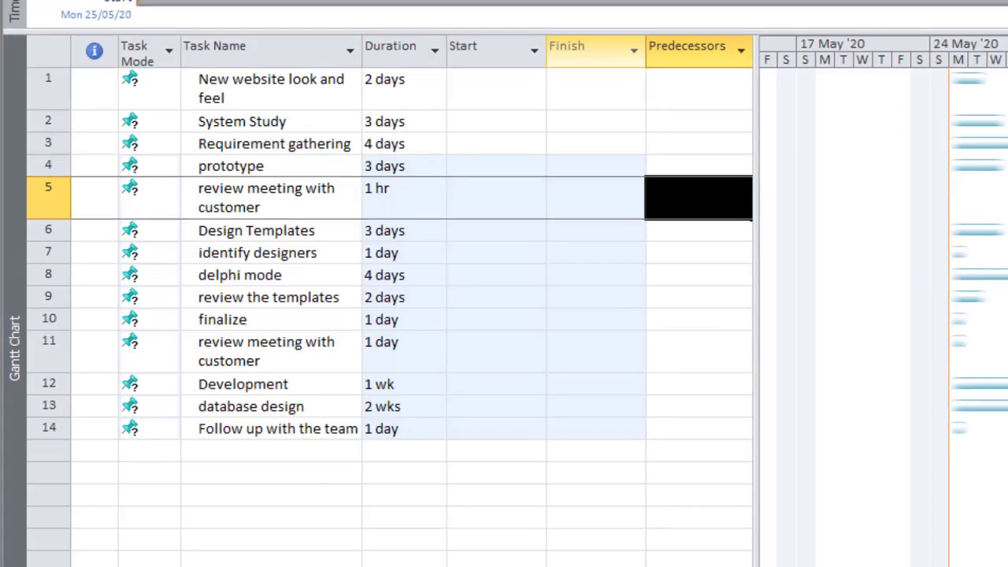
Indent System Study, Requirement gathering and prototype as subtasks of New website look and feel.
{"action": "left_click", "coordinate": [331, 228]}
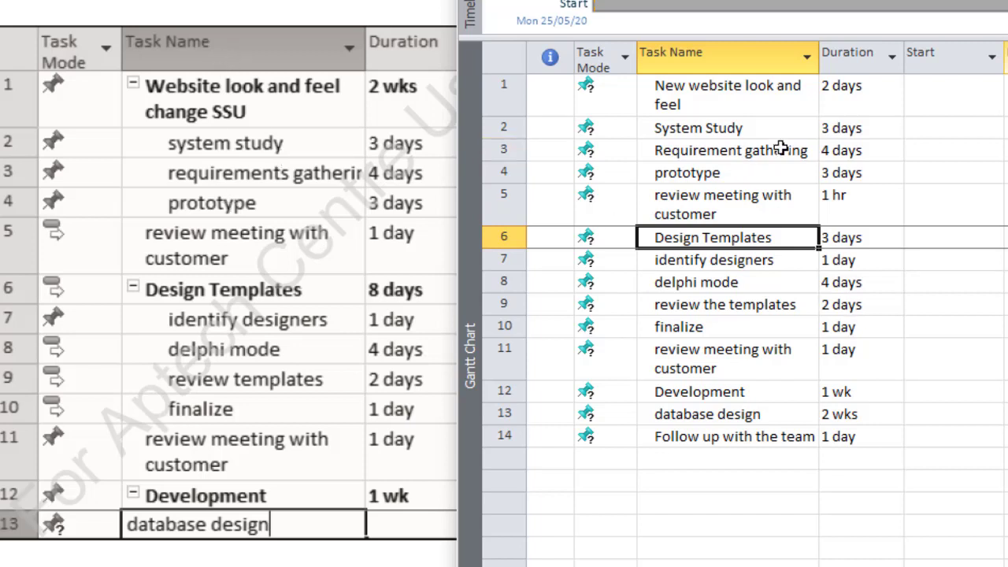
{"action": "left_click", "coordinate": [709, 128]}
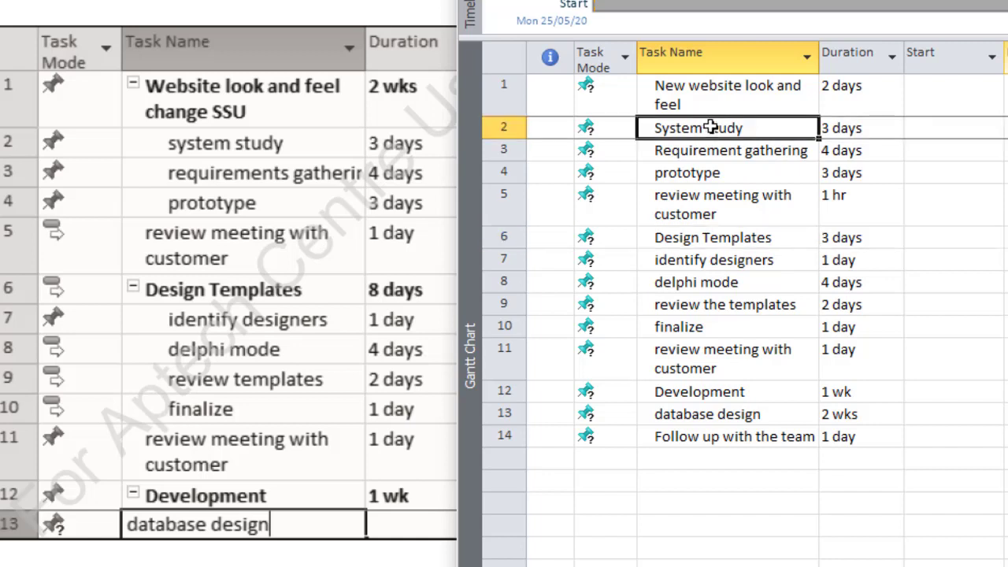
{"action": "left_click_drag", "start_coordinate": [714, 127], "coordinate": [719, 164]}
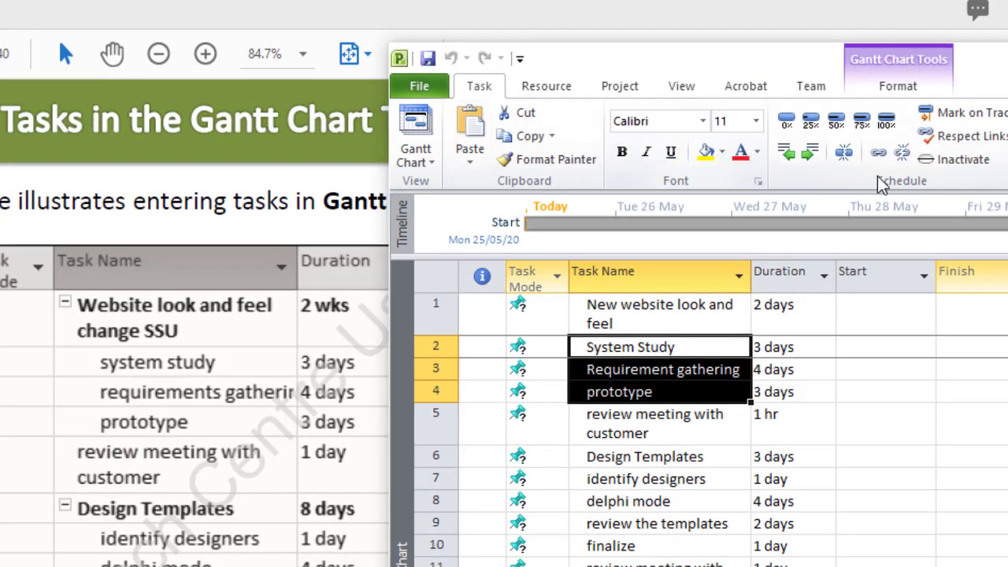
{"action": "left_click", "coordinate": [813, 156]}
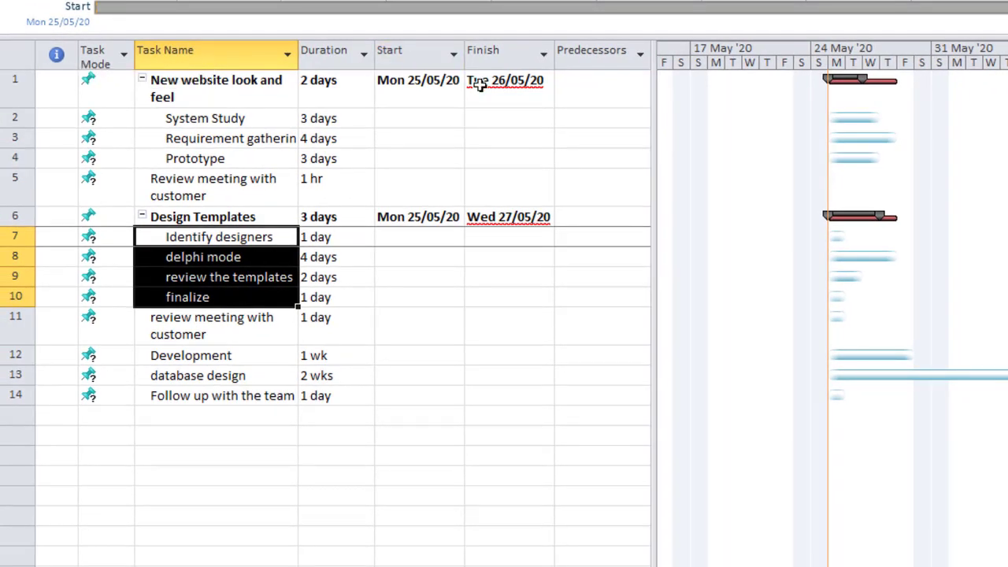
Set the project's start date to Mon 20/07/20 in the project information and save the project.
{"action": "mouse_move", "coordinate": [503, 96]}
{"action": "mouse_move", "coordinate": [539, 226]}
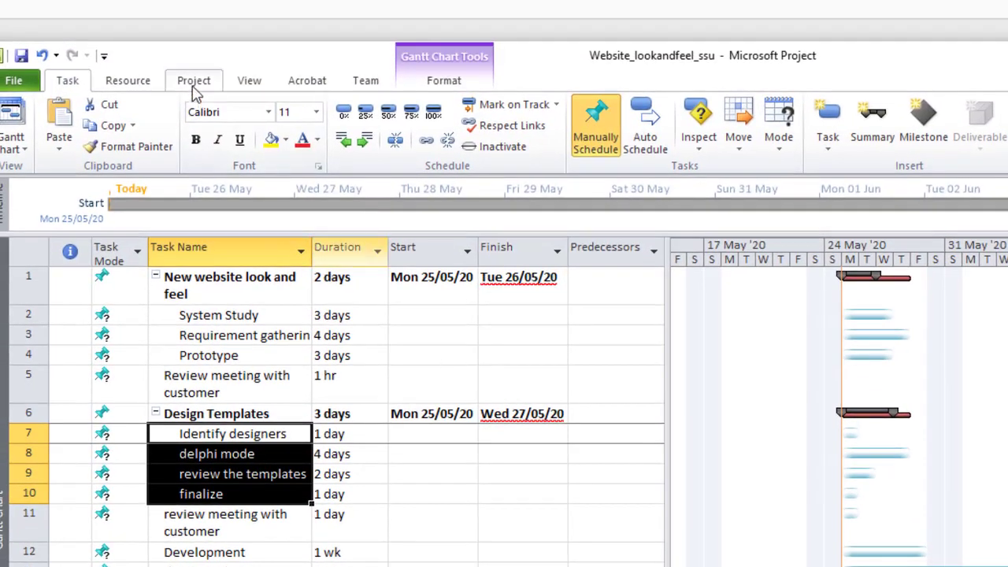
{"action": "left_click", "coordinate": [194, 84]}
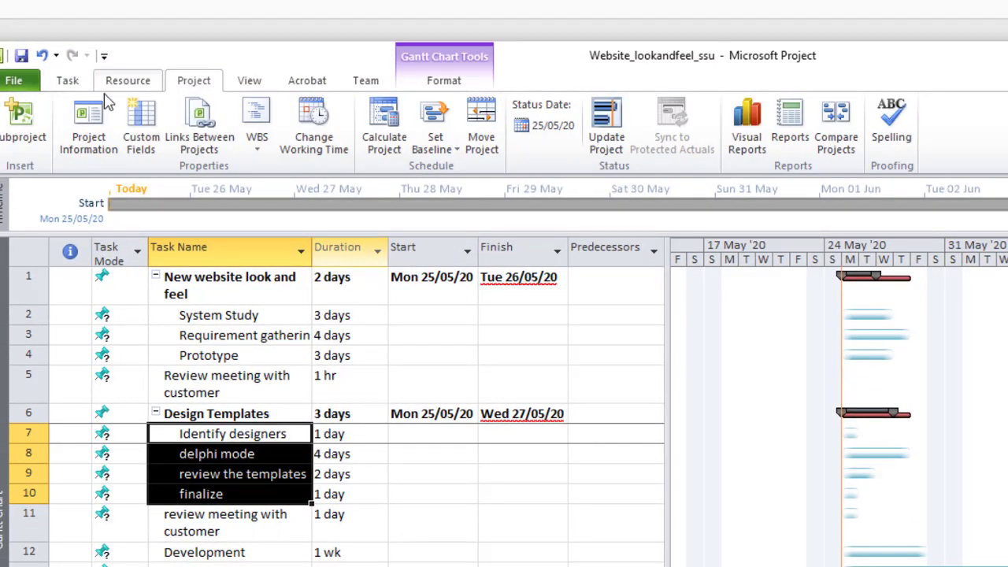
{"action": "left_click", "coordinate": [82, 128]}
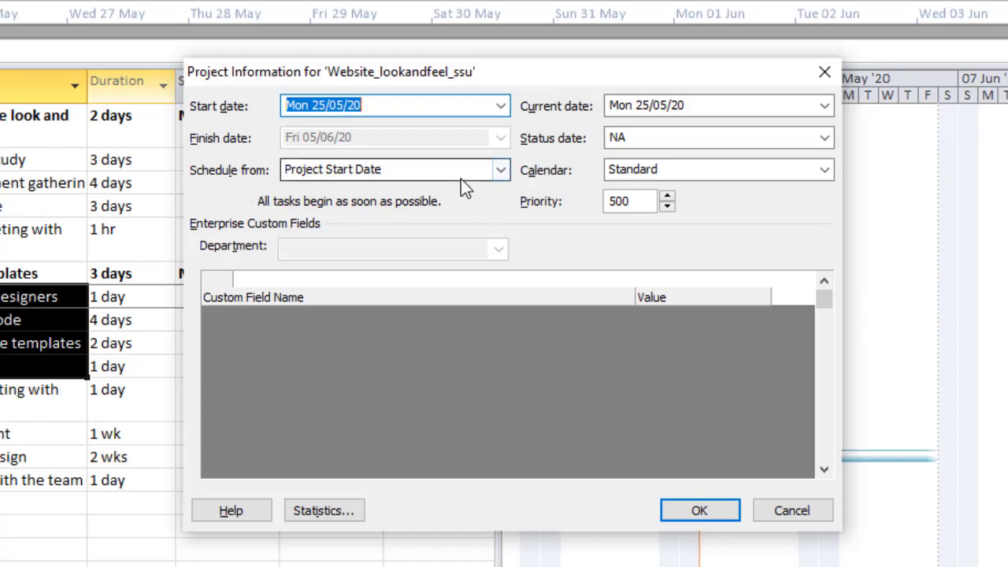
{"action": "left_click", "coordinate": [501, 106]}
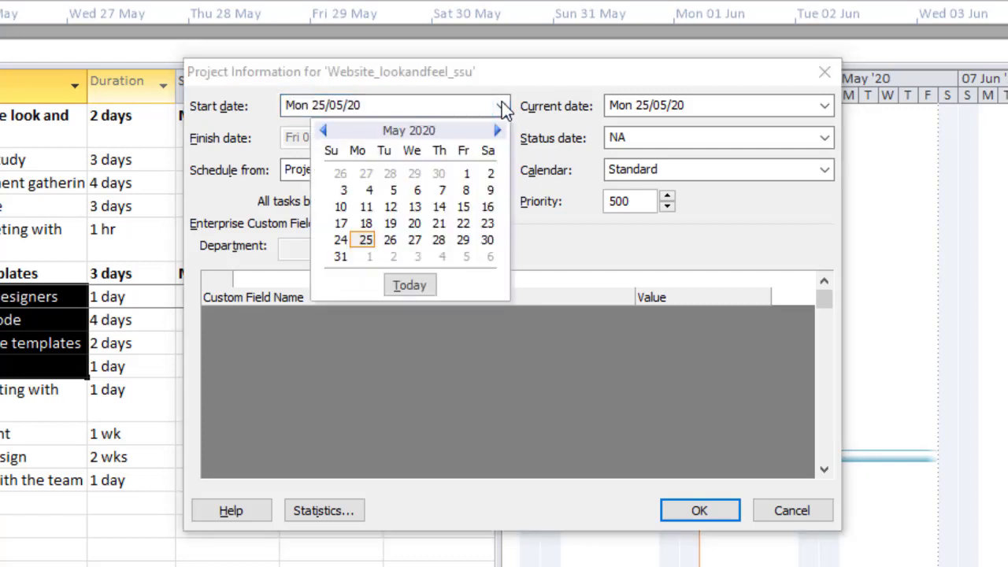
{"action": "left_click", "coordinate": [496, 130]}
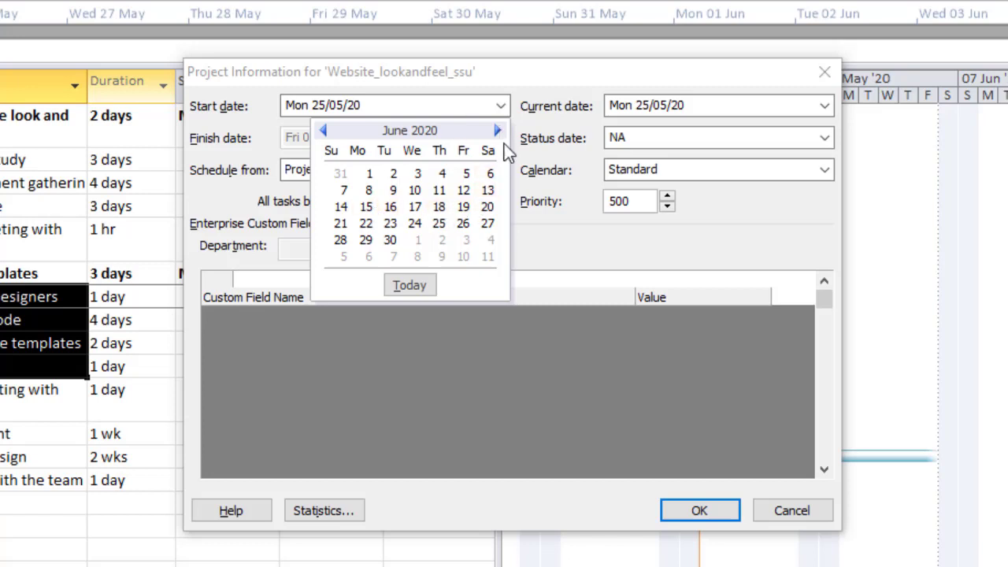
{"action": "left_click", "coordinate": [498, 131]}
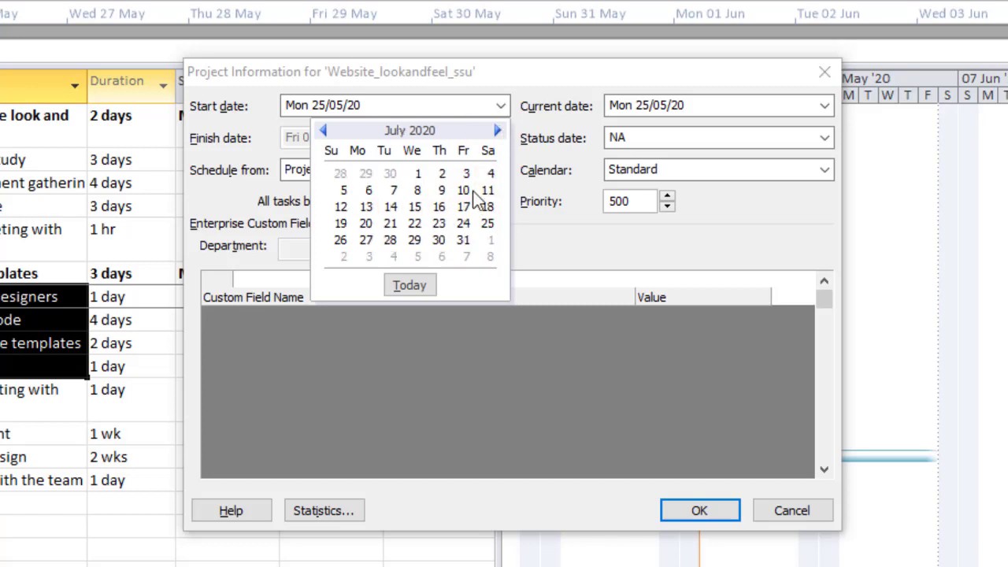
{"action": "left_click", "coordinate": [367, 223]}
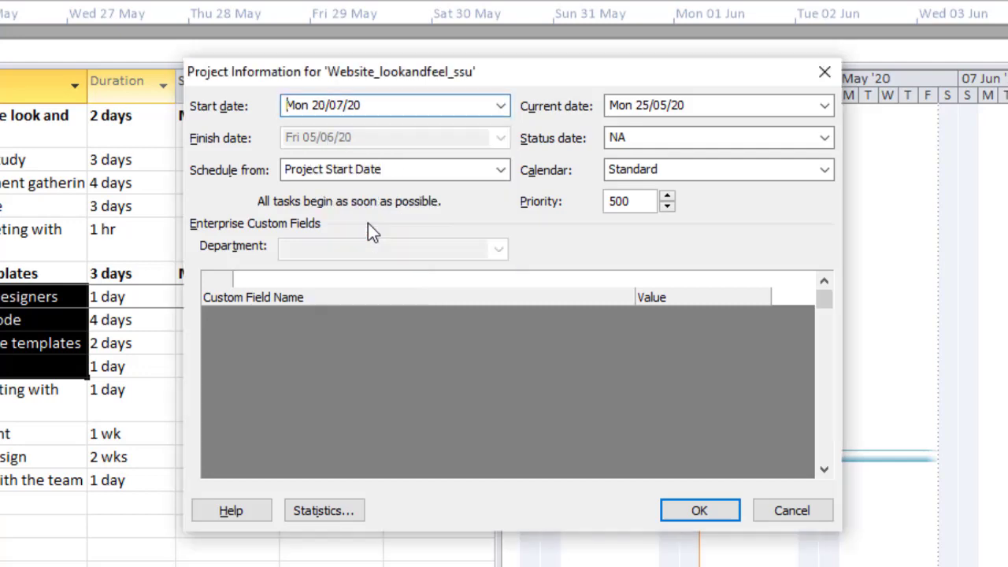
{"action": "left_click", "coordinate": [700, 511]}
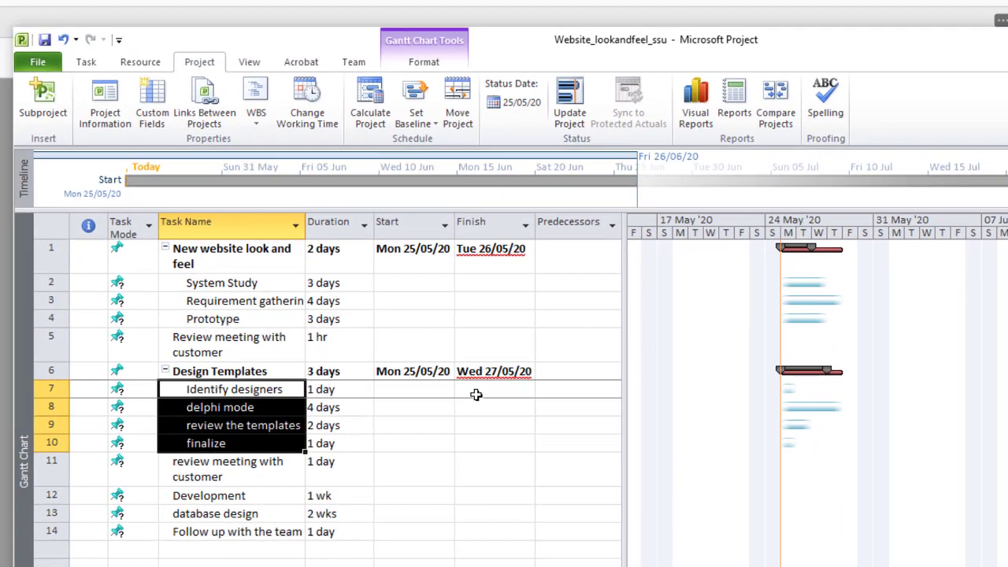
{"action": "left_click", "coordinate": [44, 41]}
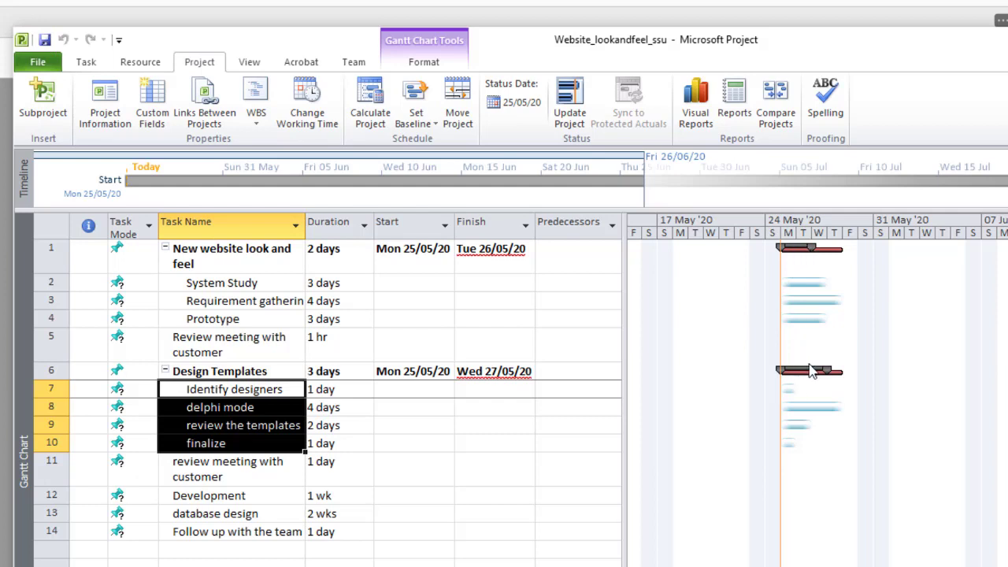
Switch to the PDF slides and go to page 16, on entering tasks in the Task Information dialog box.
{"action": "mouse_move", "coordinate": [817, 379]}
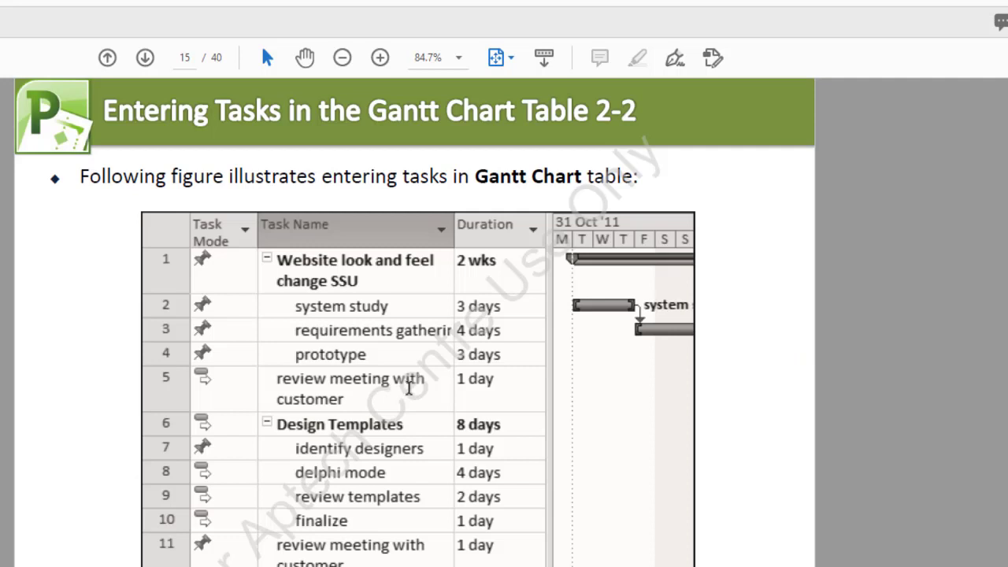
{"action": "scroll", "coordinate": [409, 388], "scroll_direction": "down", "scroll_amount": 3}
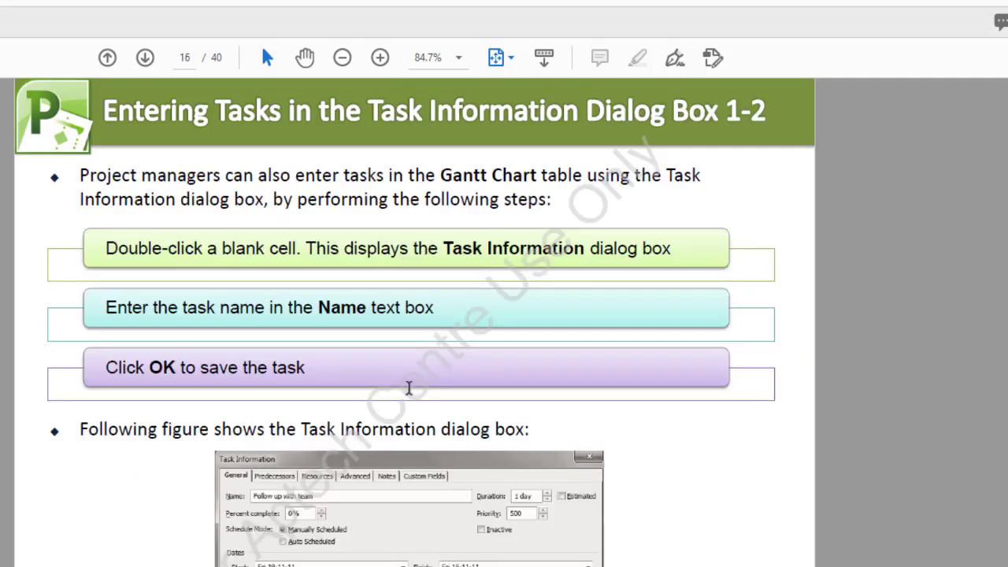
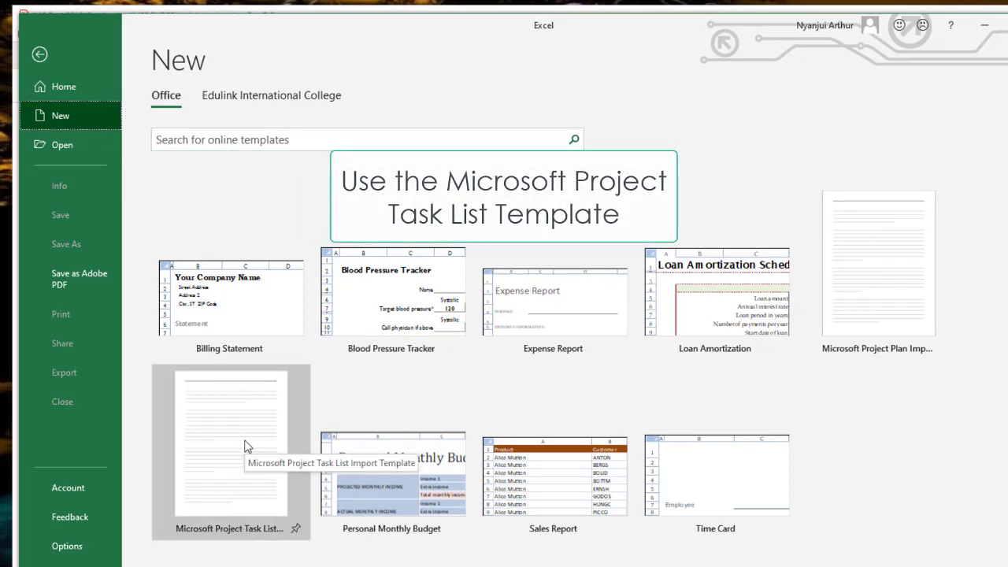
Switch to Excel, create a workbook from the Microsoft Project Task List Import Template and go to the columns of its Task_Table sheet.
{"action": "left_click", "coordinate": [244, 446]}
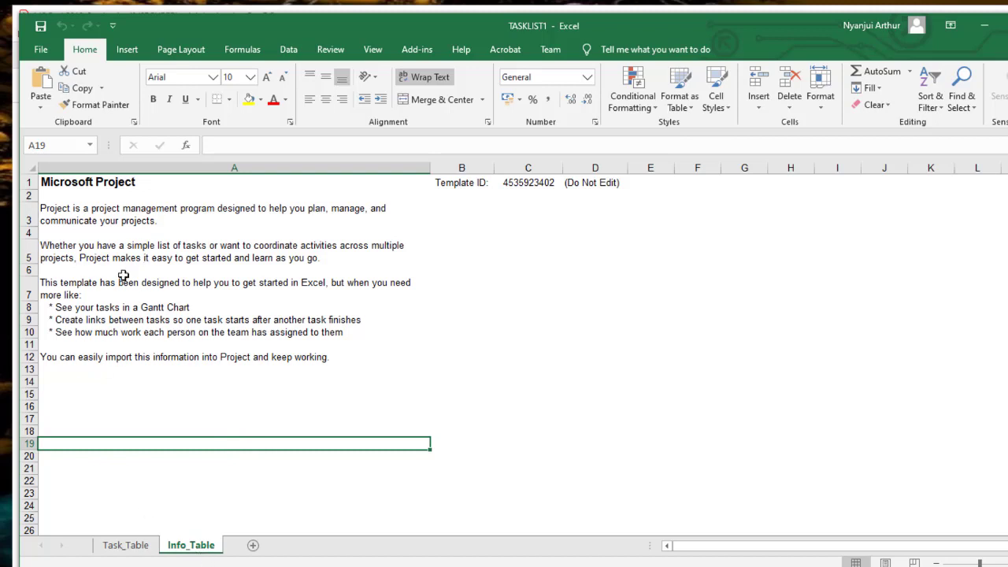
{"action": "left_click", "coordinate": [143, 546]}
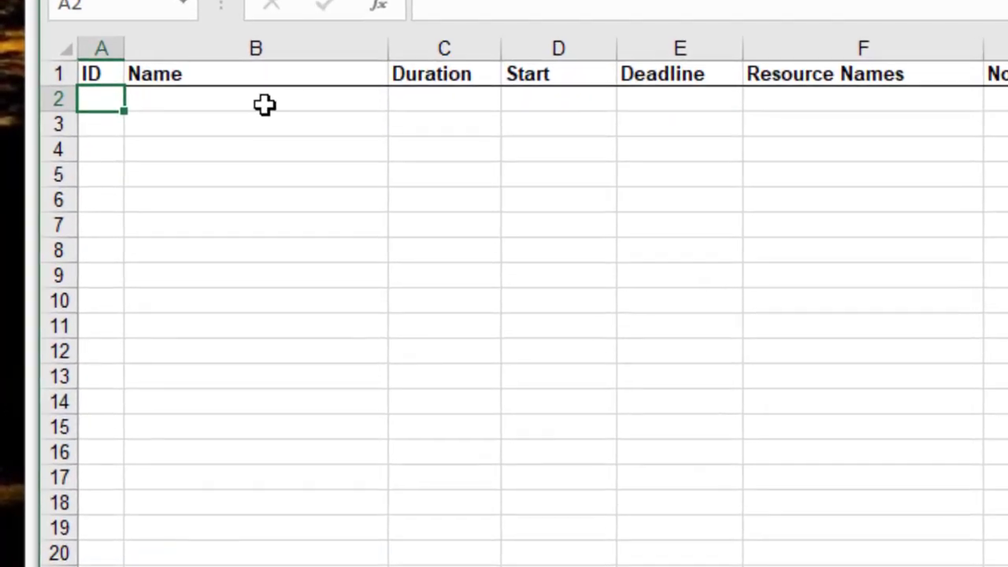
{"action": "left_click", "coordinate": [264, 105]}
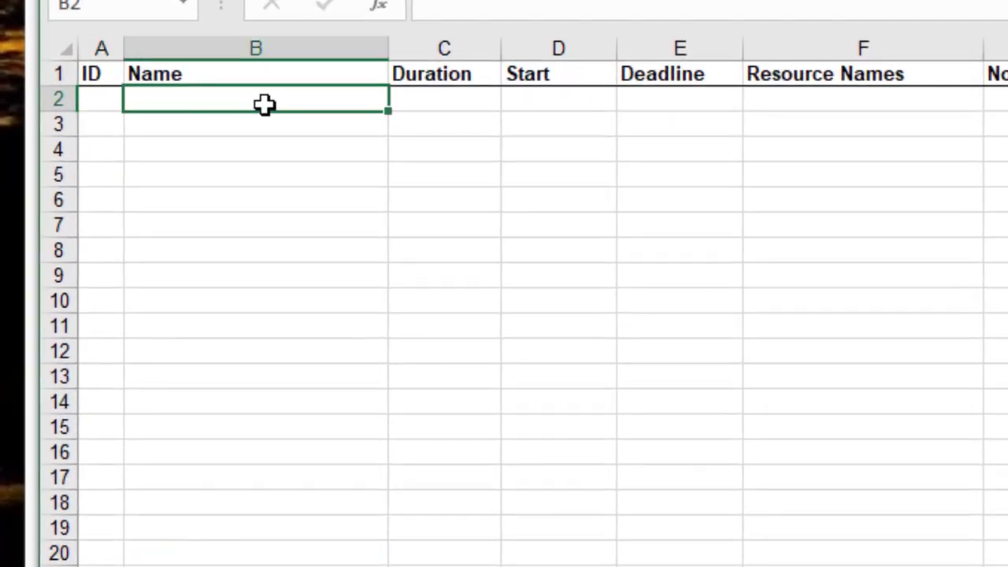
{"action": "left_click", "coordinate": [444, 98]}
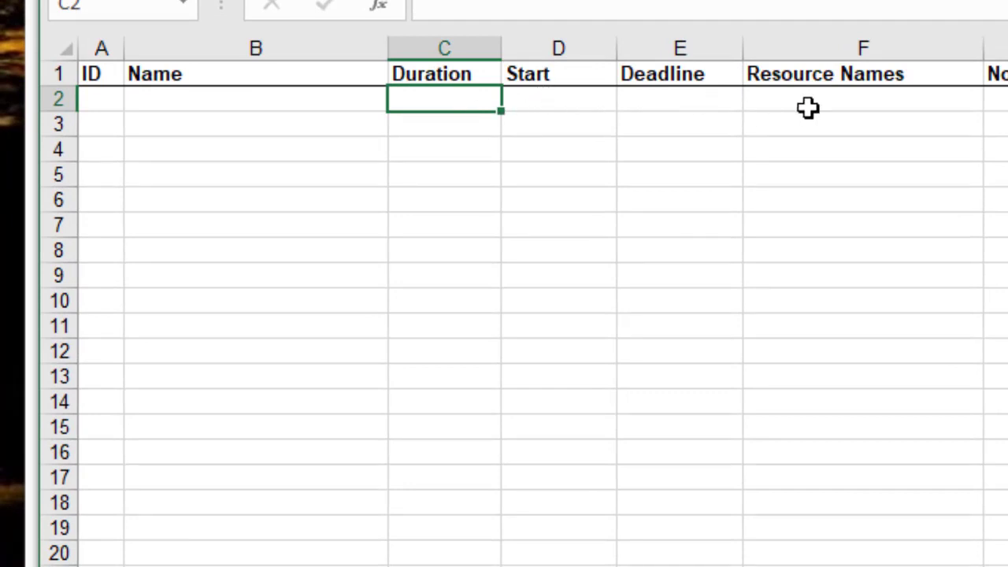
{"action": "left_click", "coordinate": [209, 101]}
{"action": "left_click", "coordinate": [401, 96]}
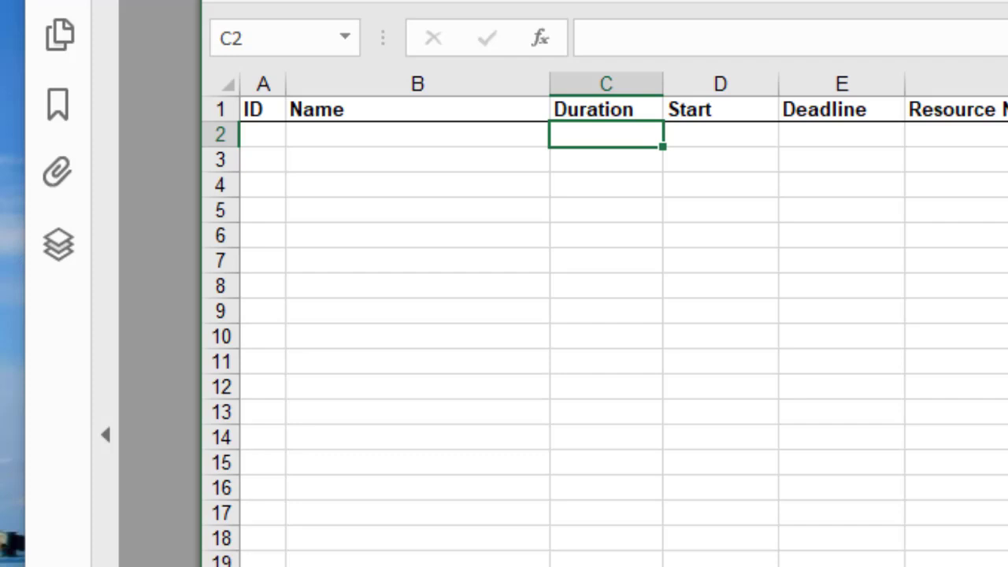
Enter the task name Prepare Food & Drinks in cell B2.
{"action": "key", "text": "Left"}
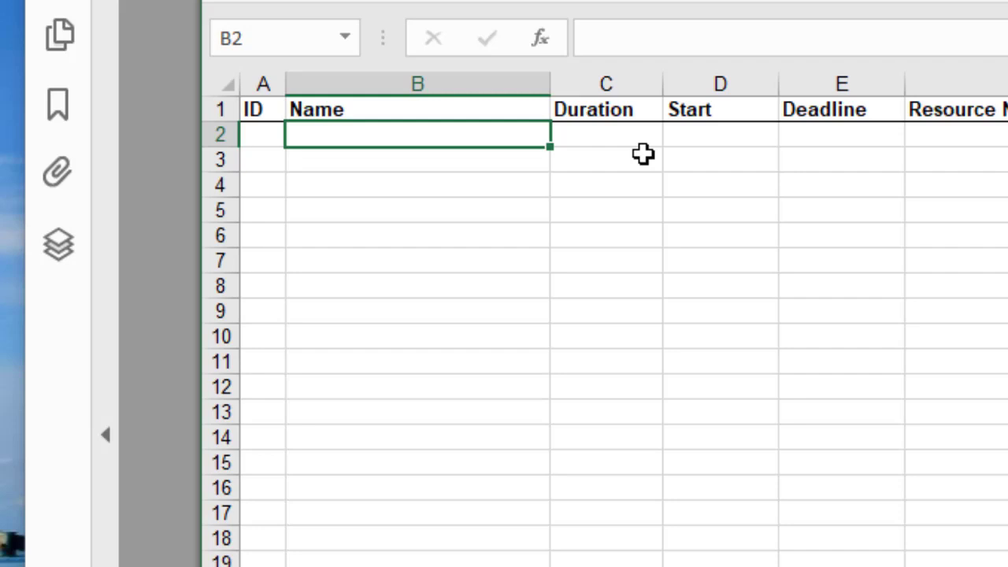
{"action": "type", "text": "Pre"}
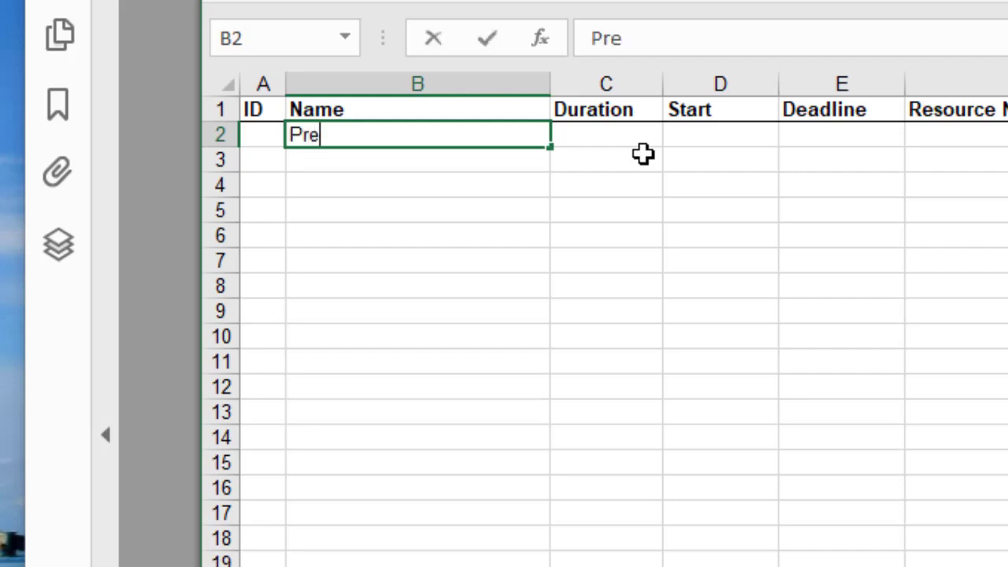
{"action": "type", "text": "pare Fo"}
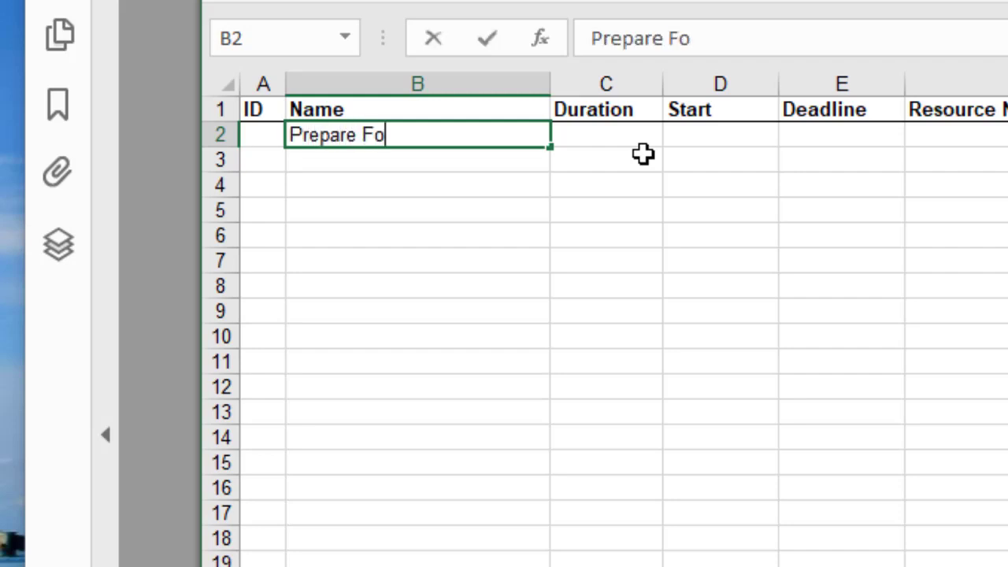
{"action": "type", "text": "od &"}
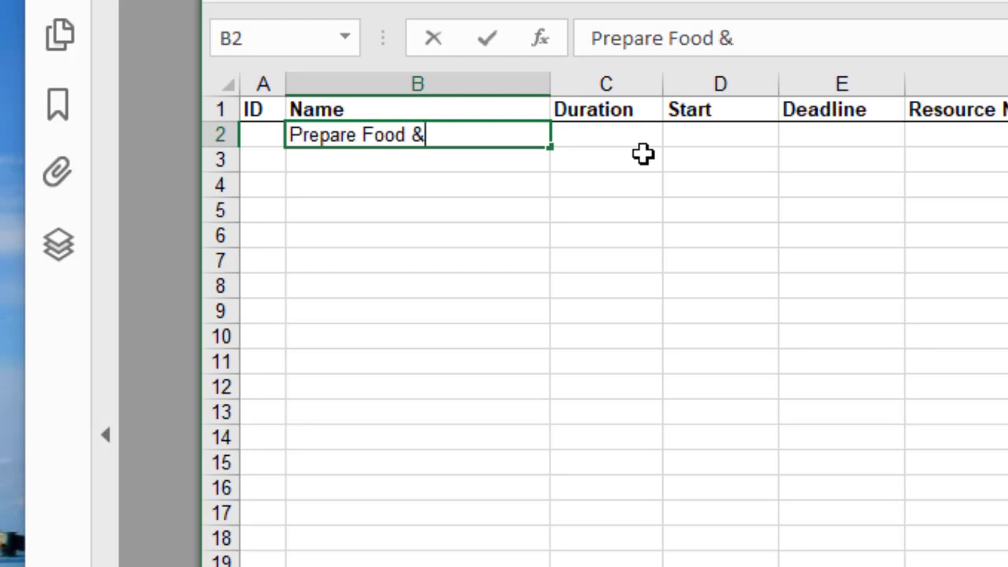
{"action": "type", "text": " Drinks"}
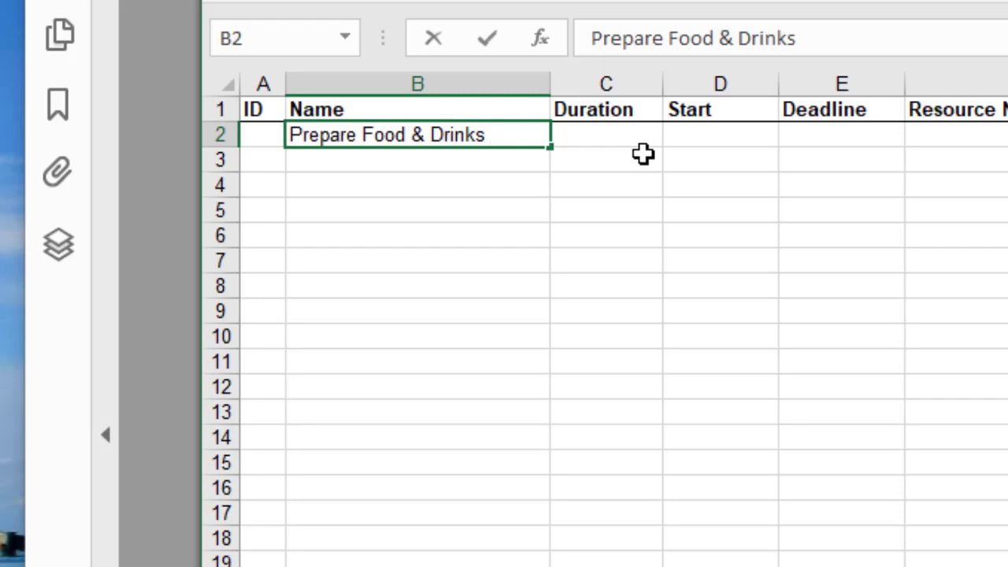
{"action": "key", "text": "Return"}
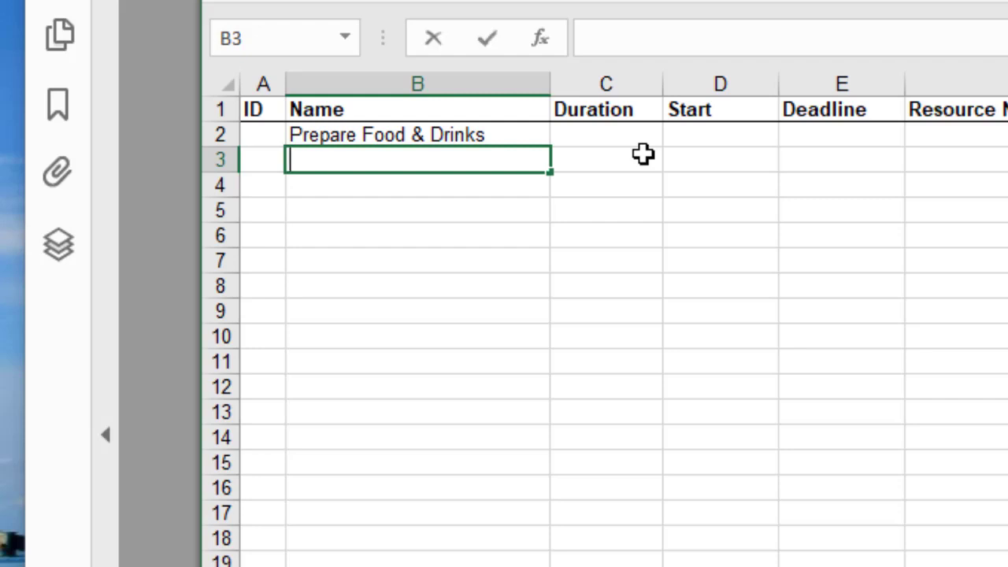
Add the task names Cook/Order food in cell B3 and Order drinks in cell B4.
{"action": "type", "text": "Cook"}
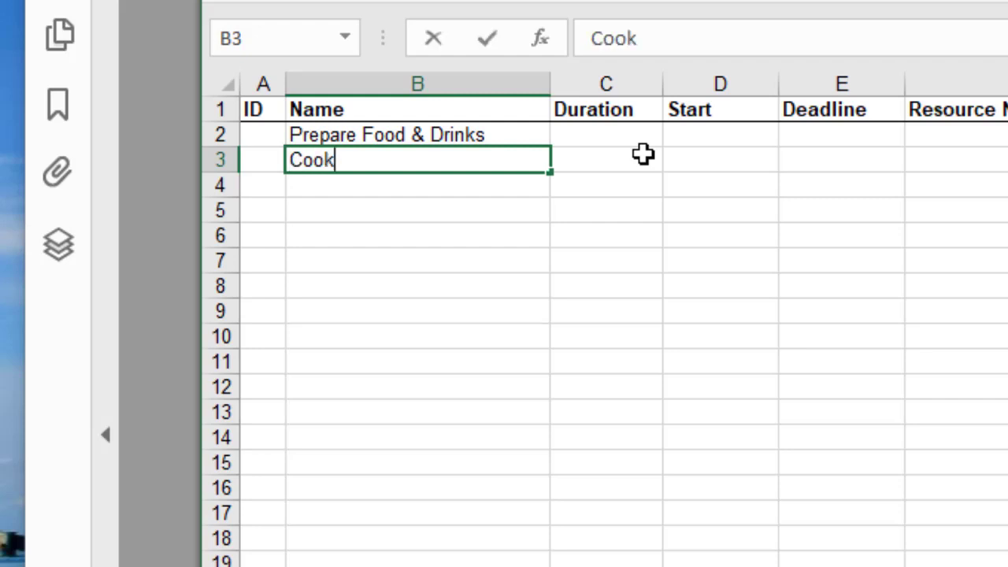
{"action": "type", "text": "/Order "}
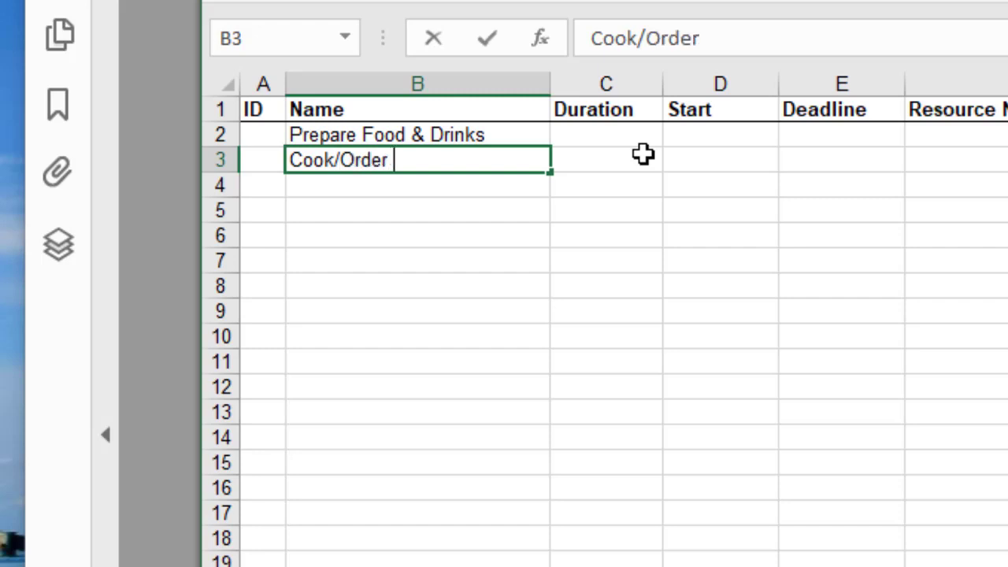
{"action": "type", "text": "food"}
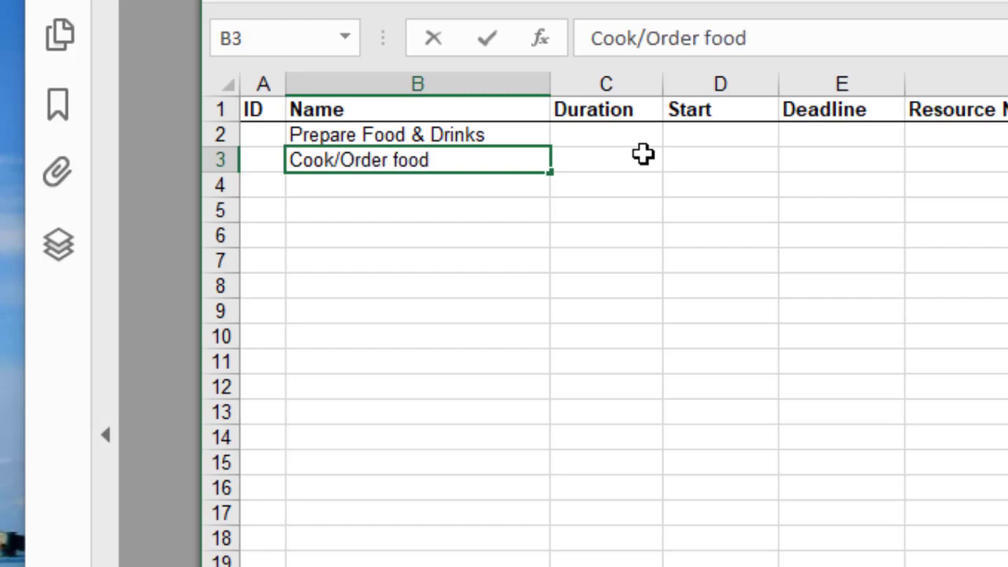
{"action": "key", "text": "Return"}
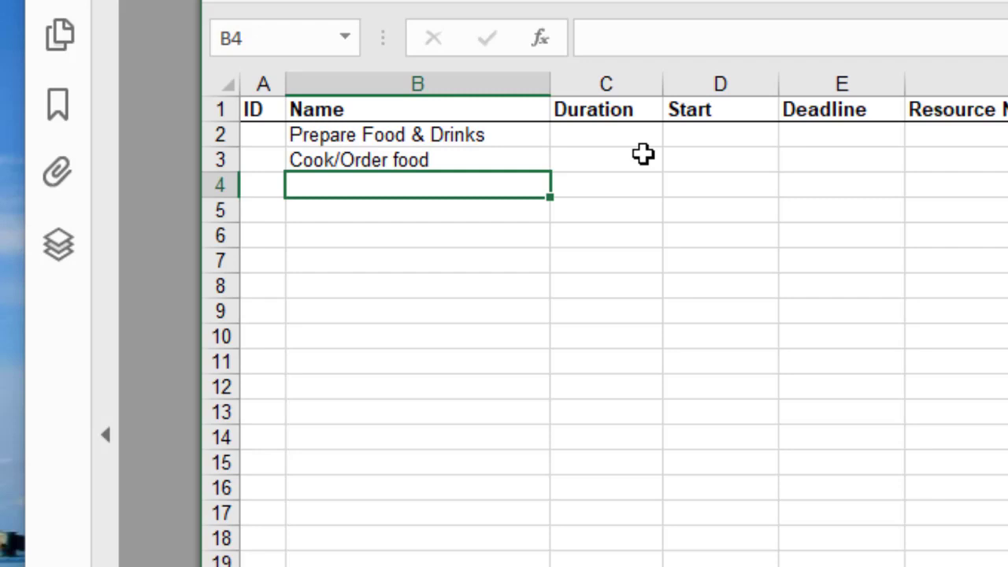
{"action": "type", "text": "Order d"}
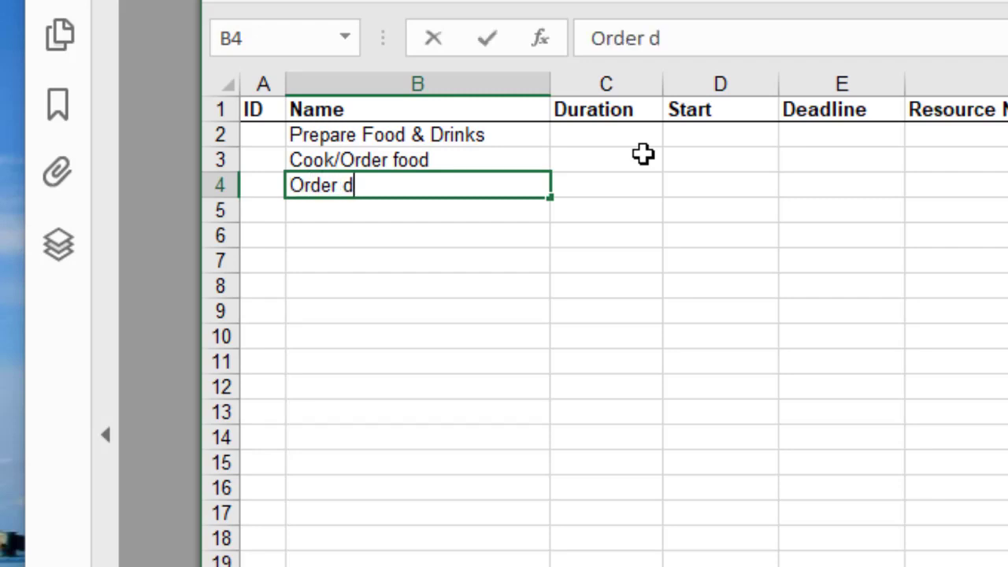
{"action": "type", "text": "rinks"}
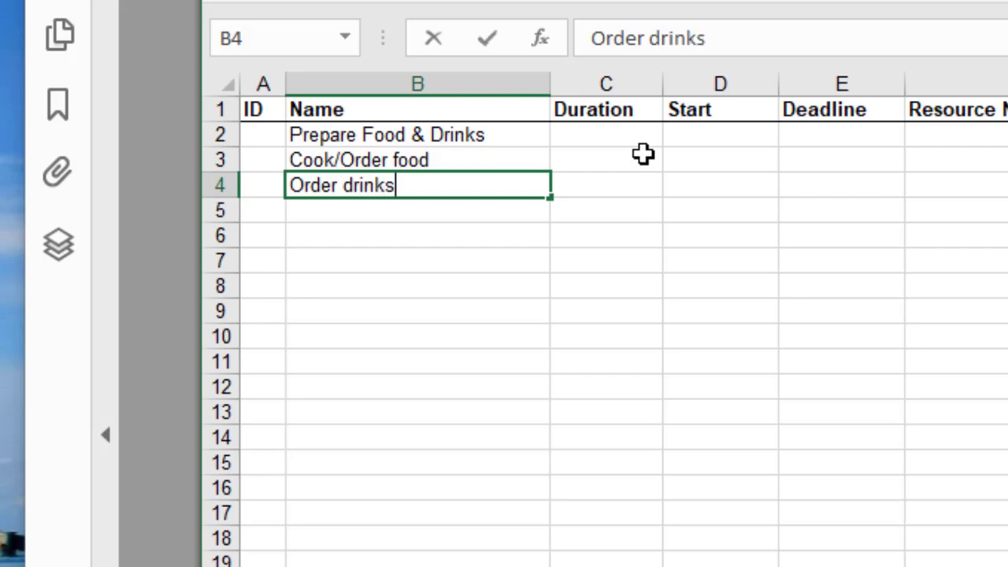
{"action": "key", "text": "Return"}
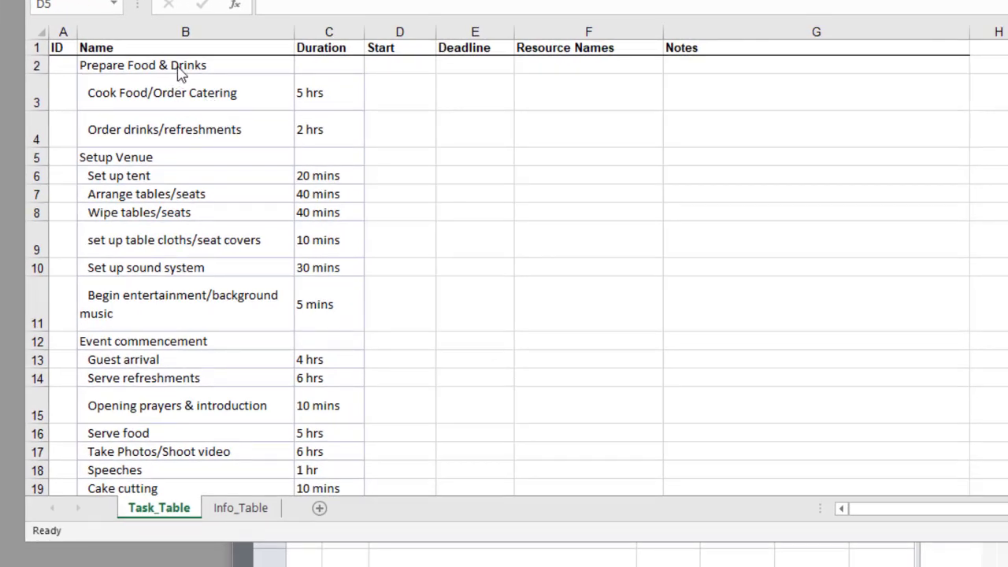
Review the task list, save the workbook as Graduation Party in the MS_Project folder, and close it.
{"action": "scroll", "coordinate": [178, 100], "scroll_direction": "down", "scroll_amount": 4}
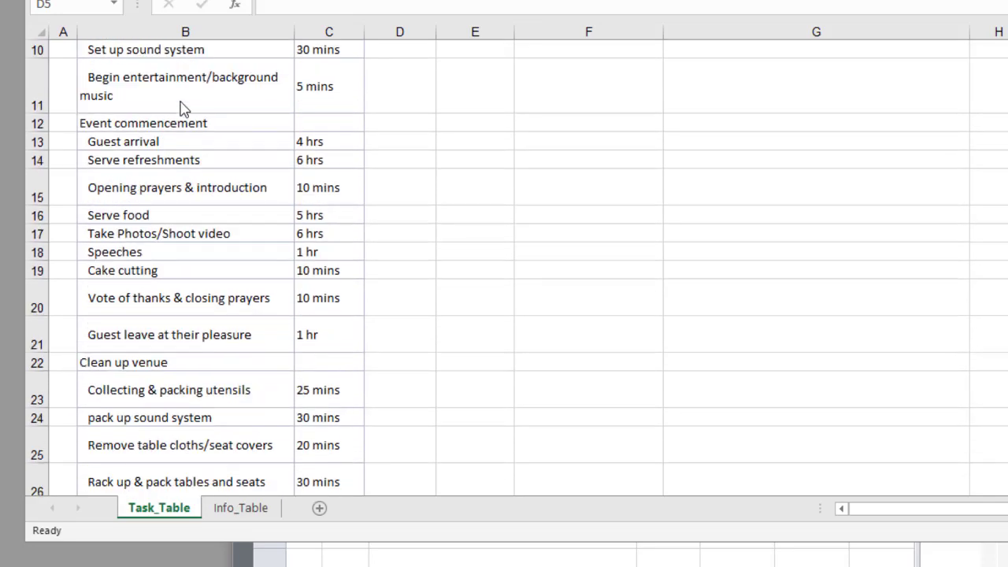
{"action": "scroll", "coordinate": [181, 108], "scroll_direction": "down", "scroll_amount": 1}
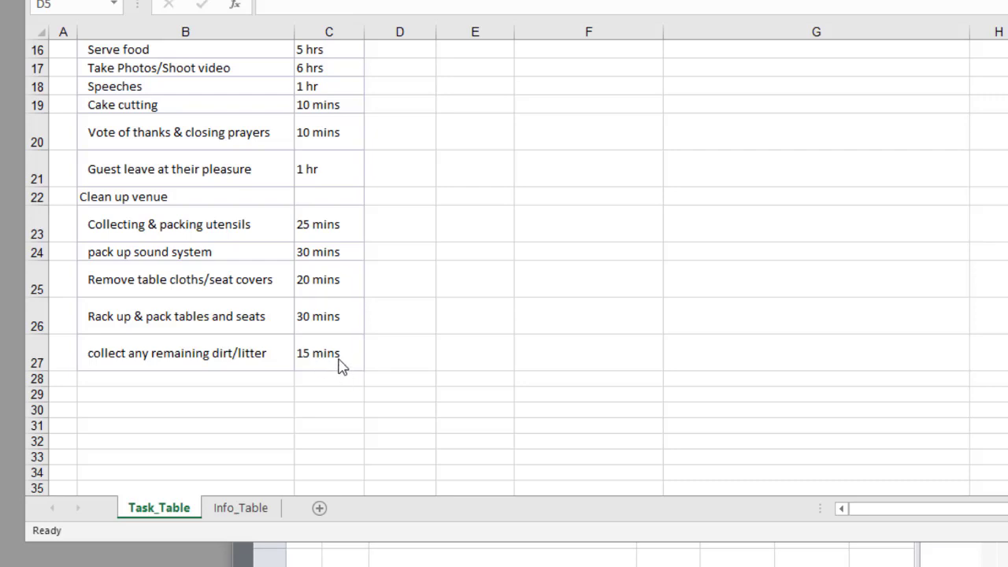
{"action": "scroll", "coordinate": [333, 335], "scroll_direction": "up", "scroll_amount": 5}
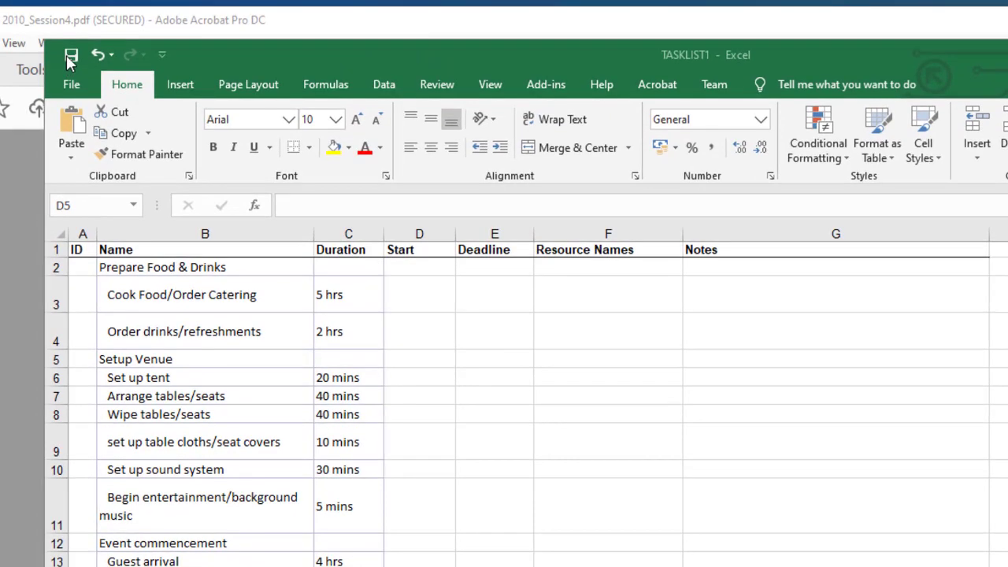
{"action": "left_click", "coordinate": [73, 61]}
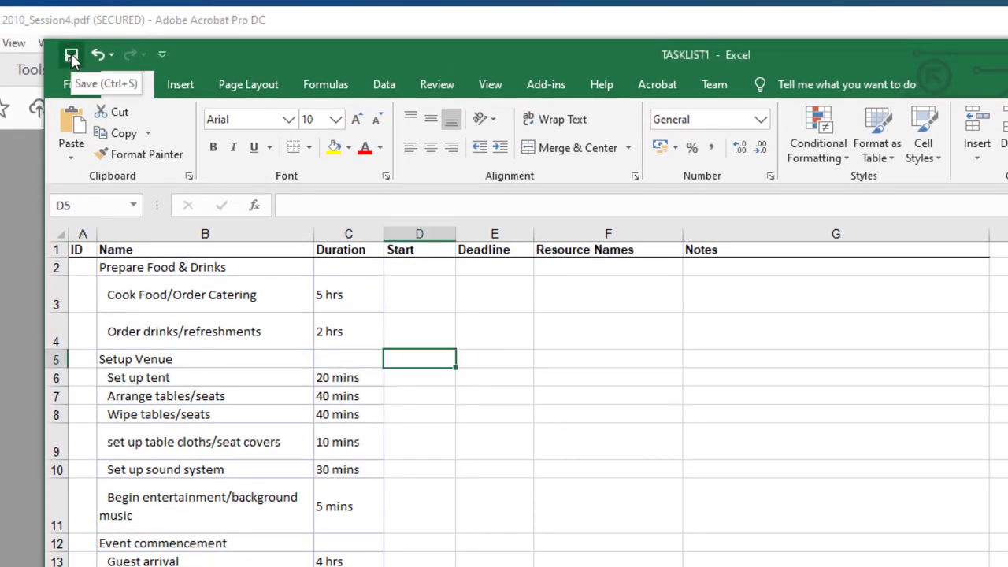
{"action": "left_click", "coordinate": [72, 56]}
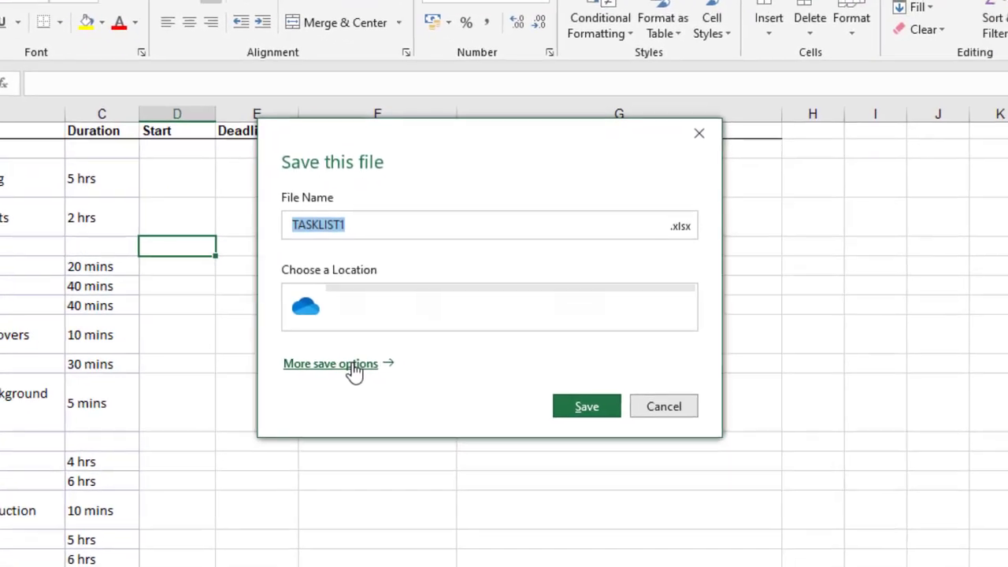
{"action": "left_click", "coordinate": [585, 470]}
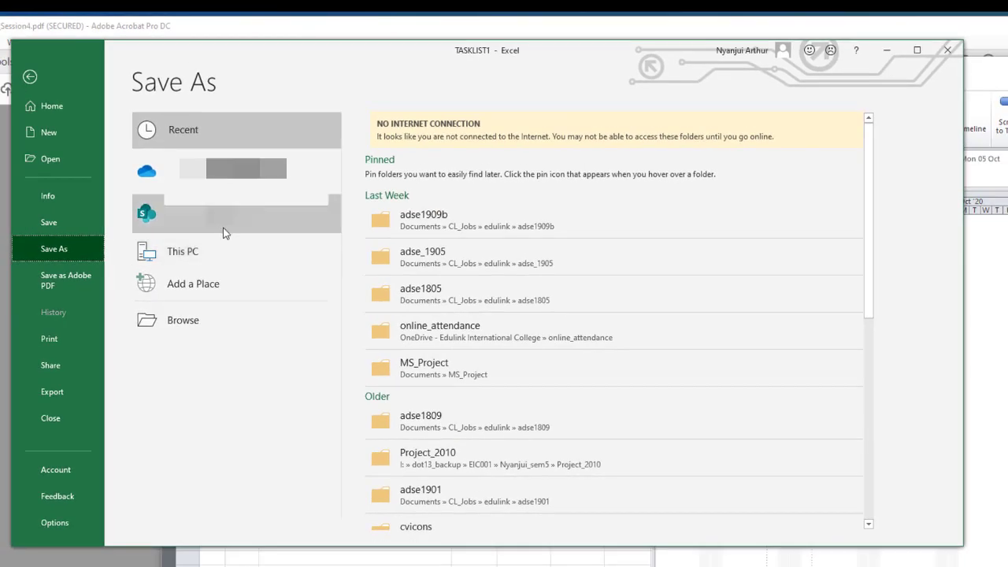
{"action": "left_click", "coordinate": [422, 369]}
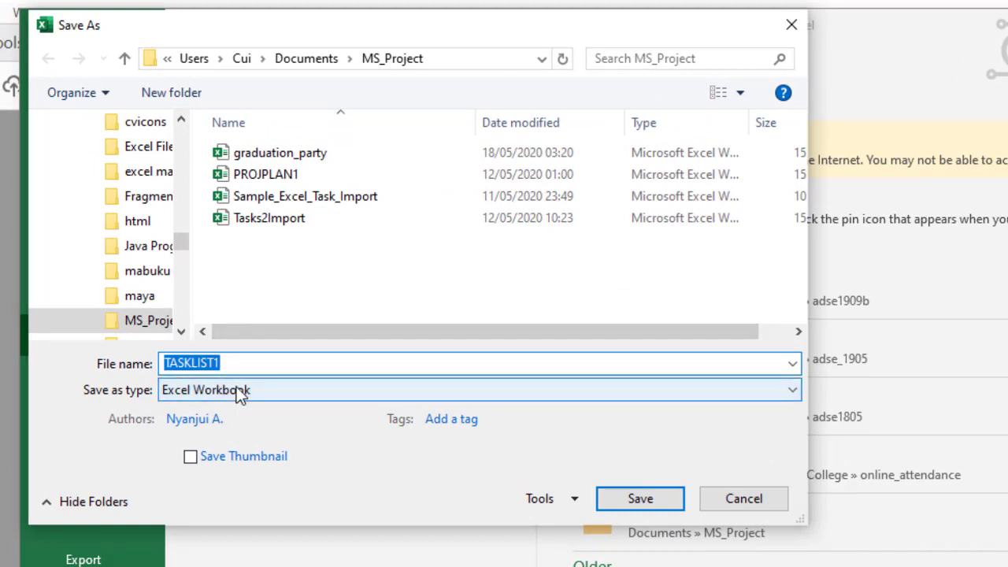
{"action": "type", "text": "Graduatio"}
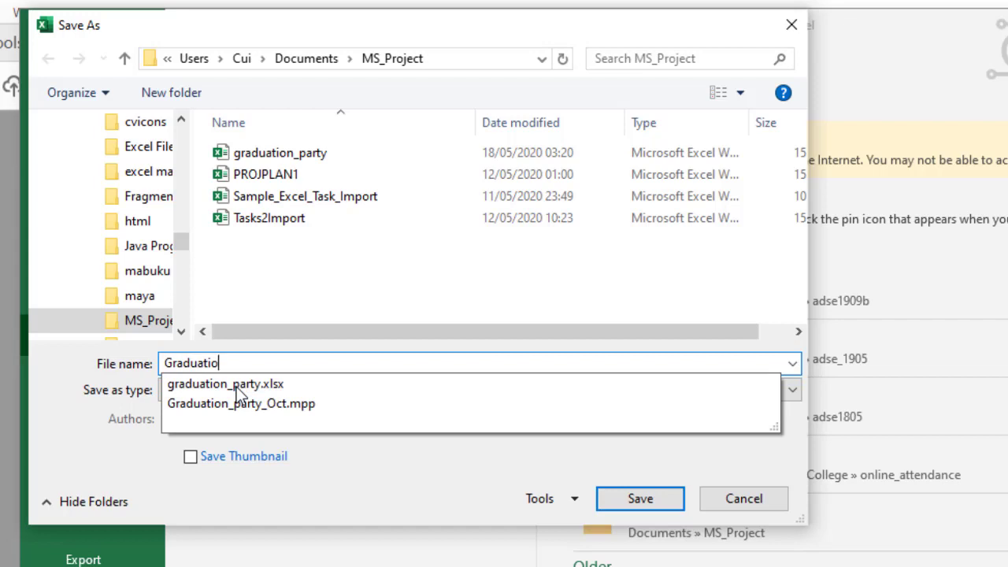
{"action": "type", "text": "n Party"}
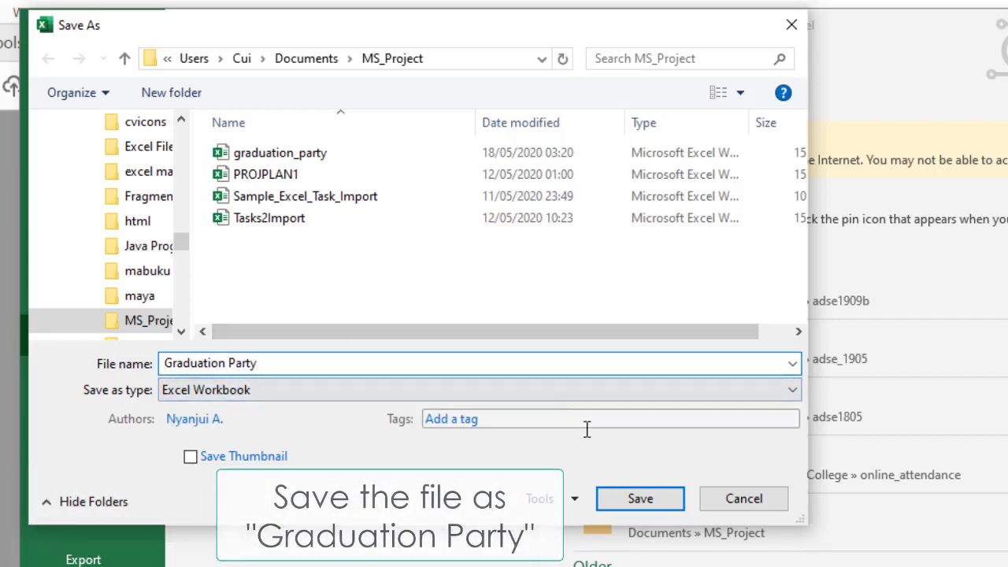
{"action": "left_click", "coordinate": [647, 499]}
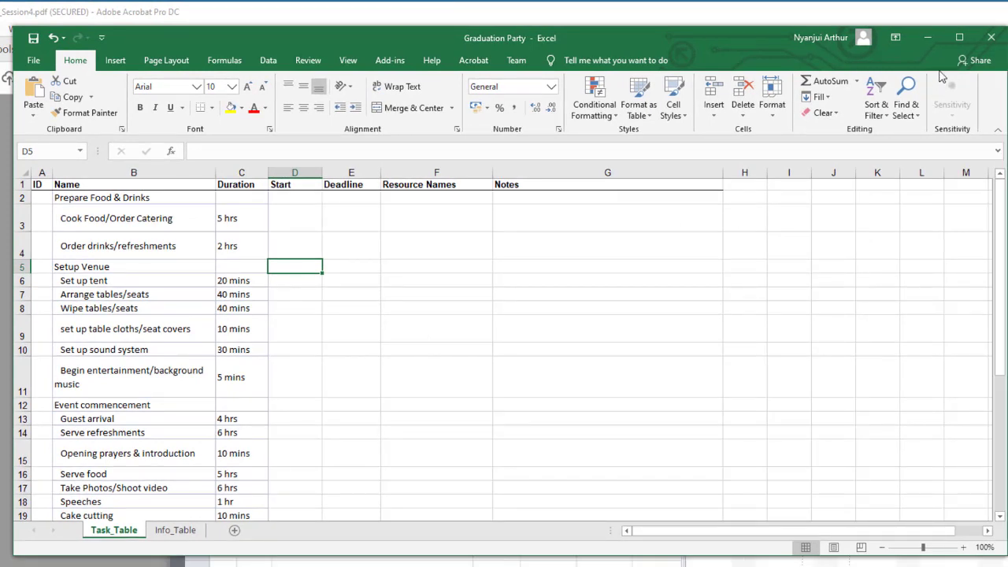
{"action": "left_click", "coordinate": [994, 38]}
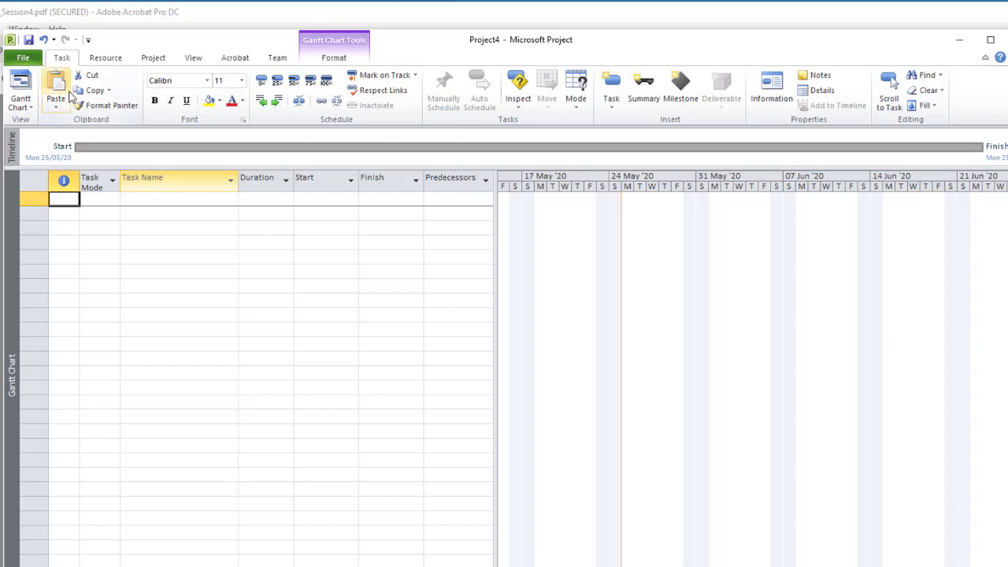
In Microsoft Project, start a new project from the Excel workbook Graduation Party in the MS_Project folder.
{"action": "left_click", "coordinate": [21, 60]}
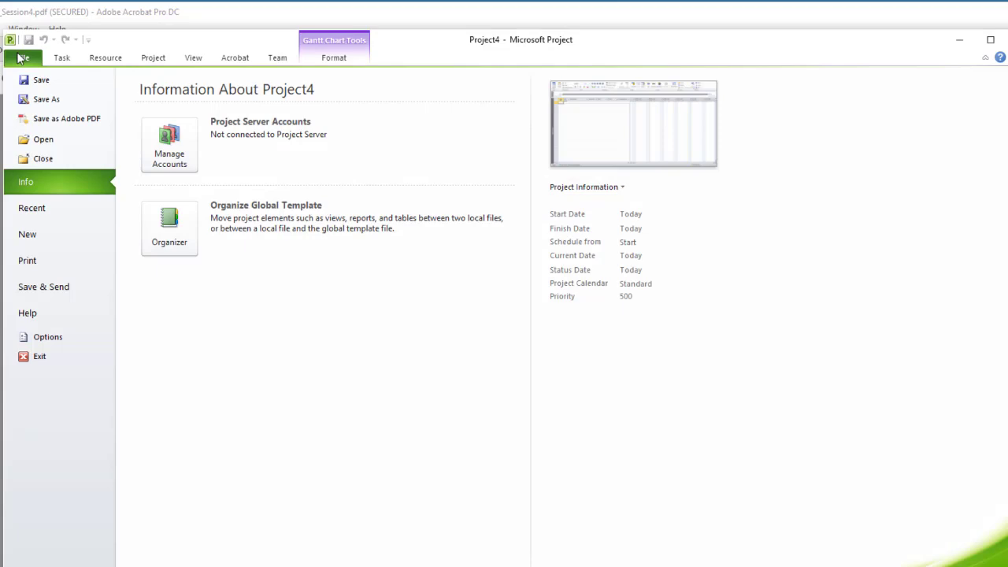
{"action": "left_click", "coordinate": [57, 240]}
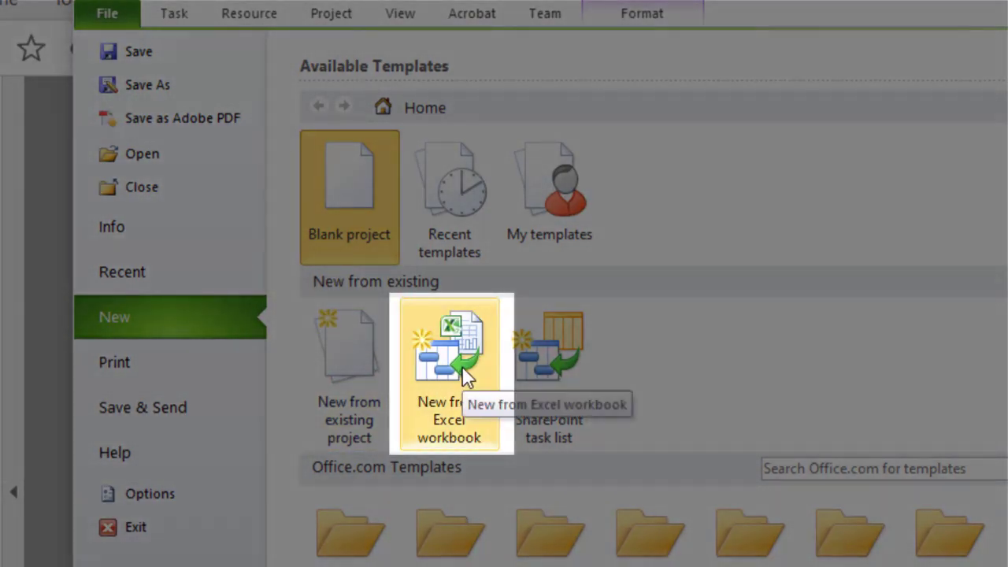
{"action": "left_click", "coordinate": [461, 365]}
{"action": "left_click", "coordinate": [461, 365]}
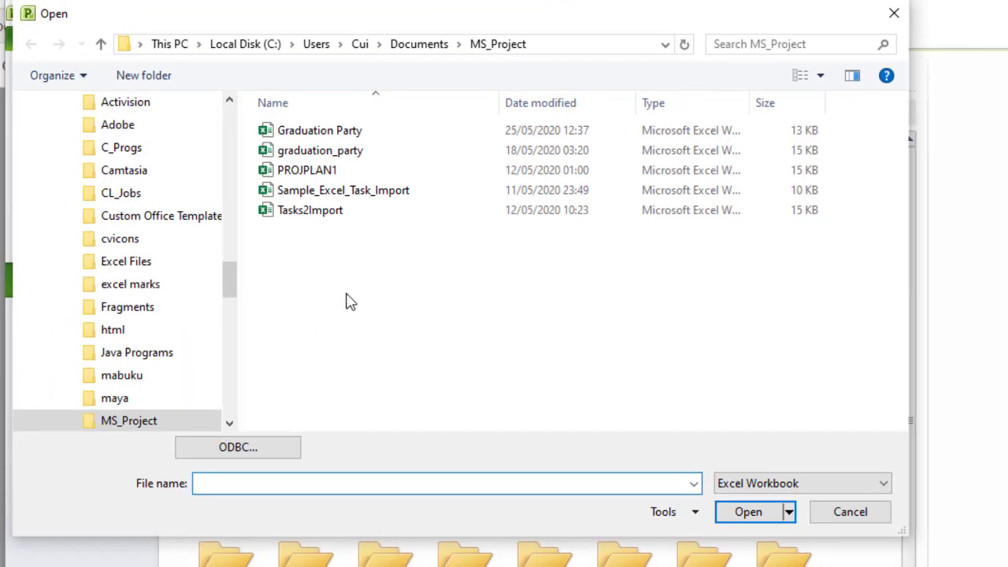
{"action": "left_click", "coordinate": [329, 135]}
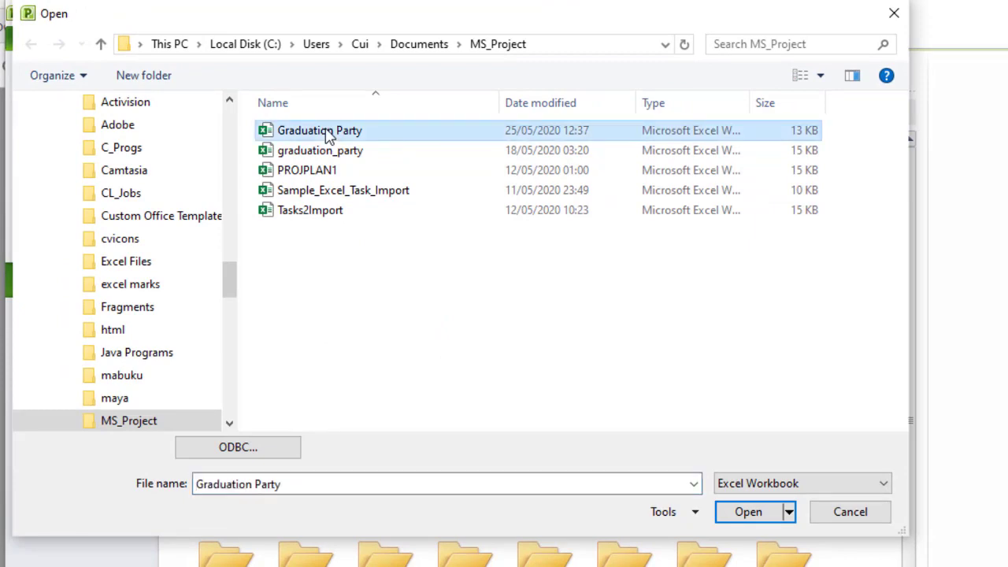
{"action": "left_click", "coordinate": [748, 512]}
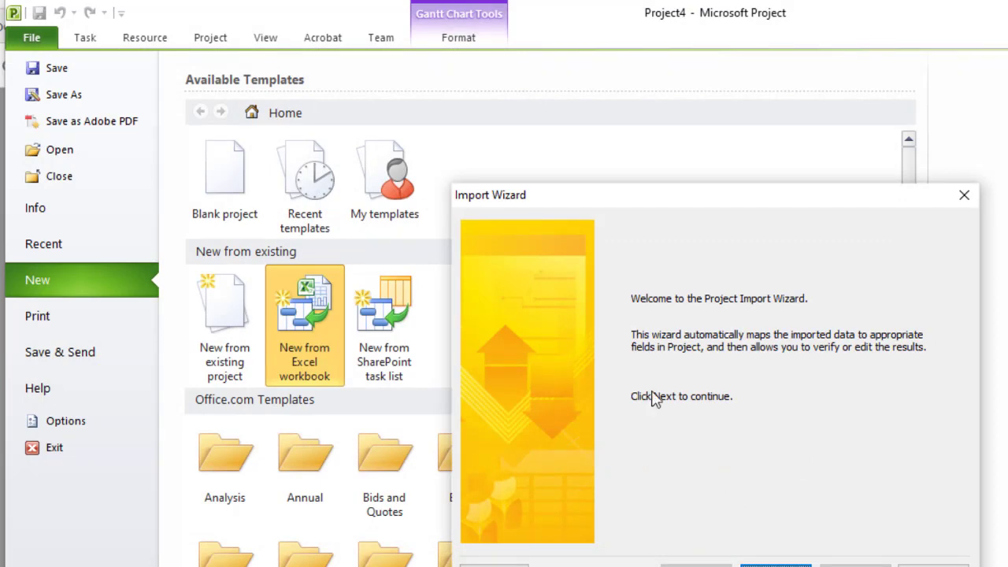
Start the workbook import with a new map in the Import Wizard.
{"action": "left_click_drag", "start_coordinate": [664, 195], "coordinate": [606, 90]}
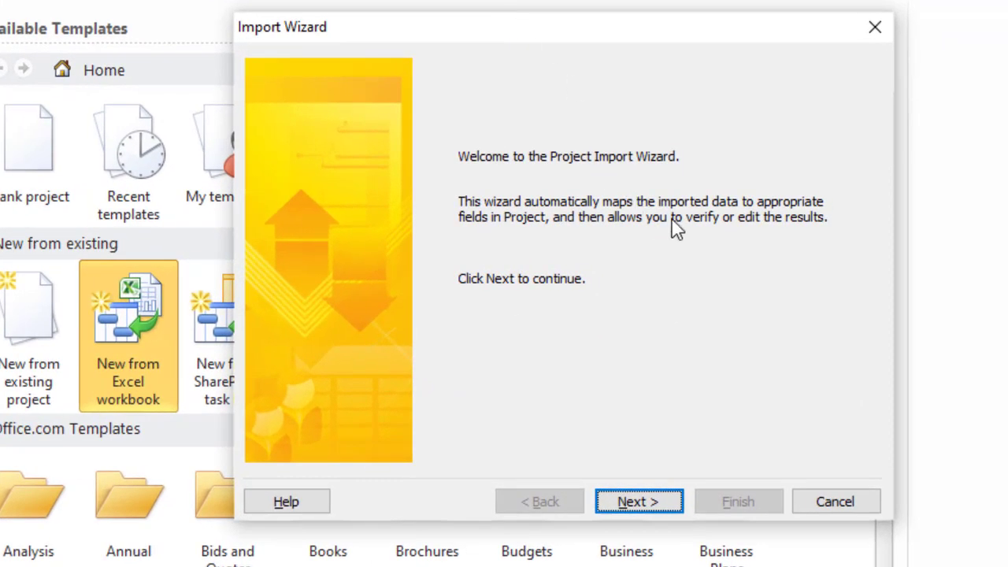
{"action": "left_click", "coordinate": [667, 507]}
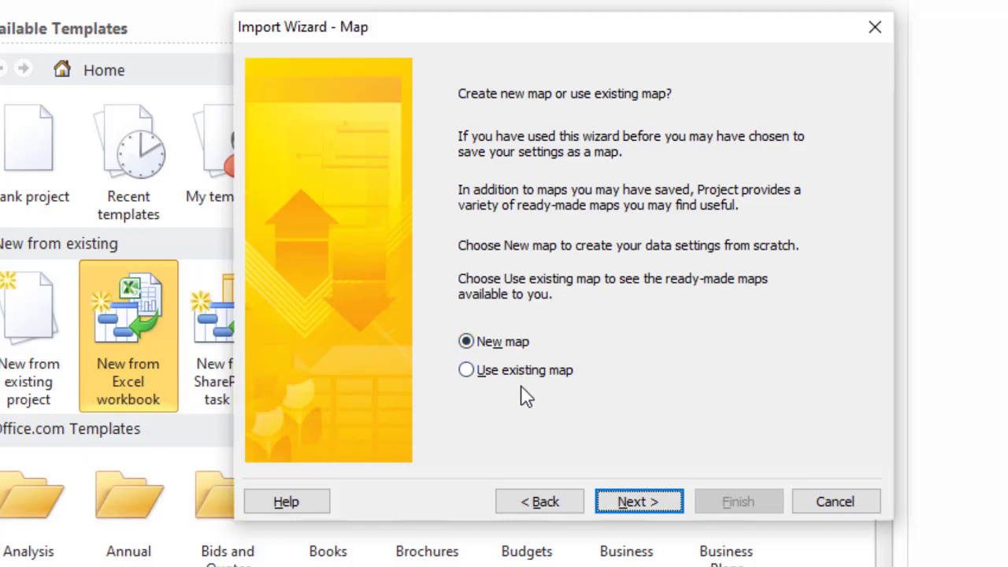
{"action": "left_click", "coordinate": [463, 356]}
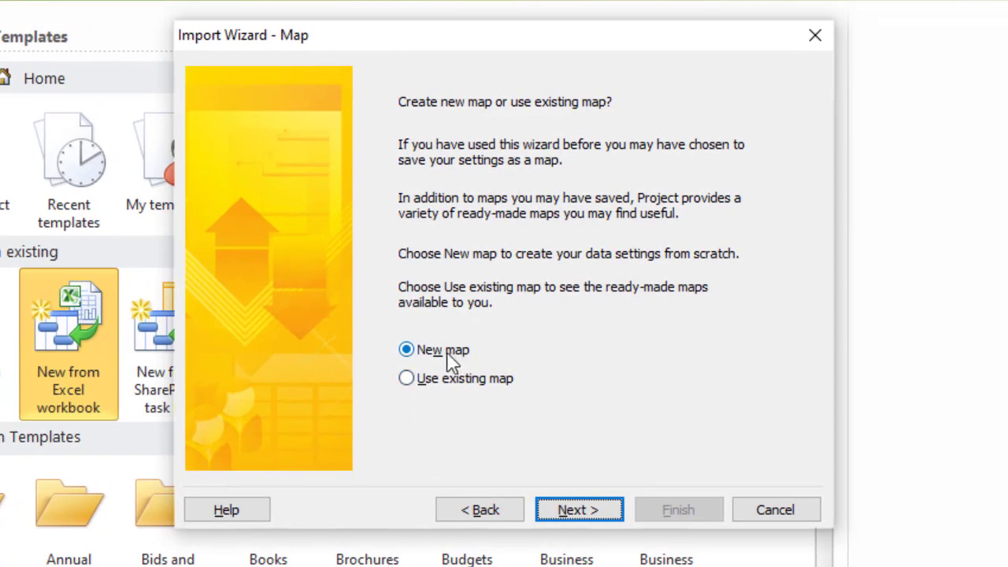
{"action": "left_click", "coordinate": [587, 525]}
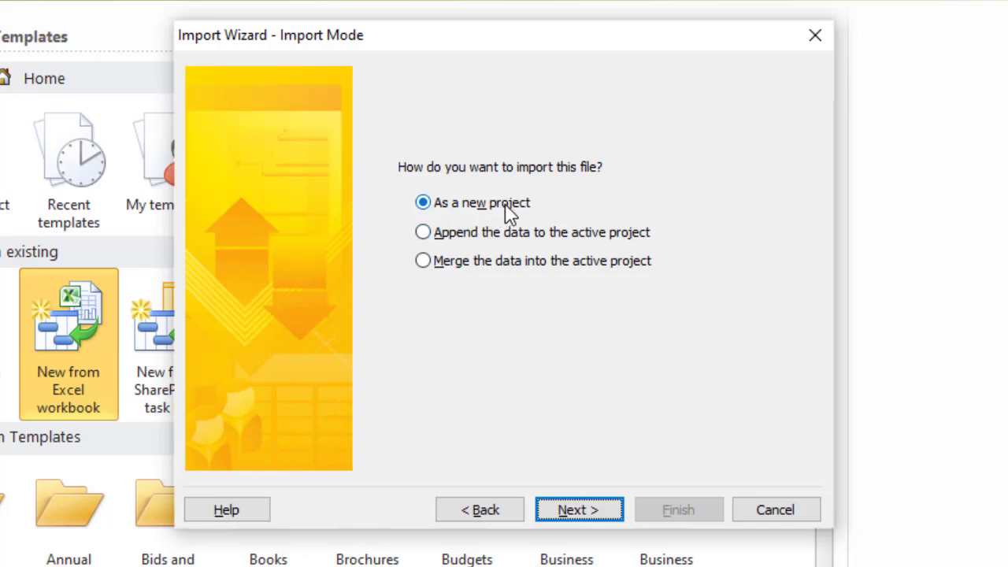
Import the file as a new project, with Tasks as the data type and headers included.
{"action": "left_click", "coordinate": [595, 514]}
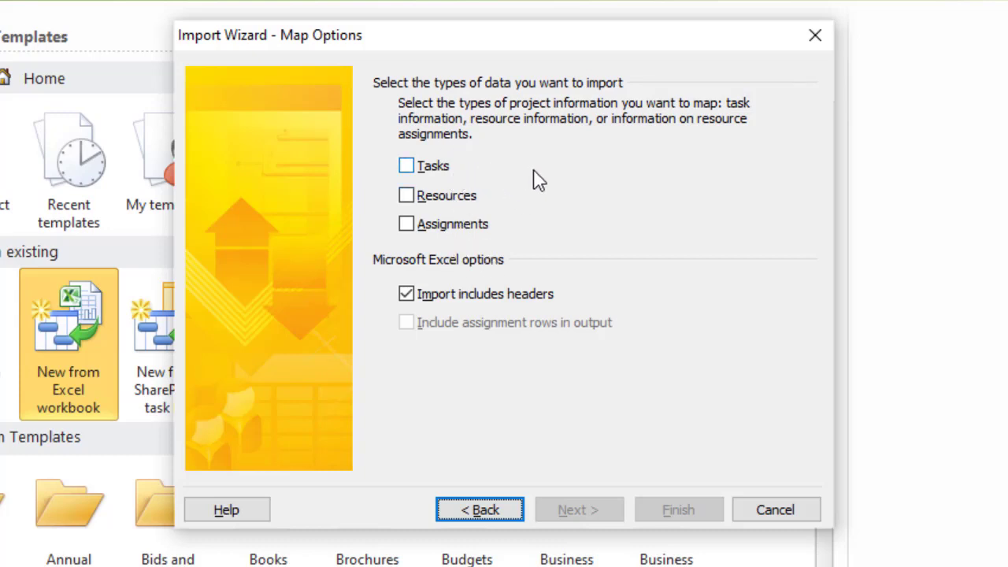
{"action": "left_click", "coordinate": [405, 168]}
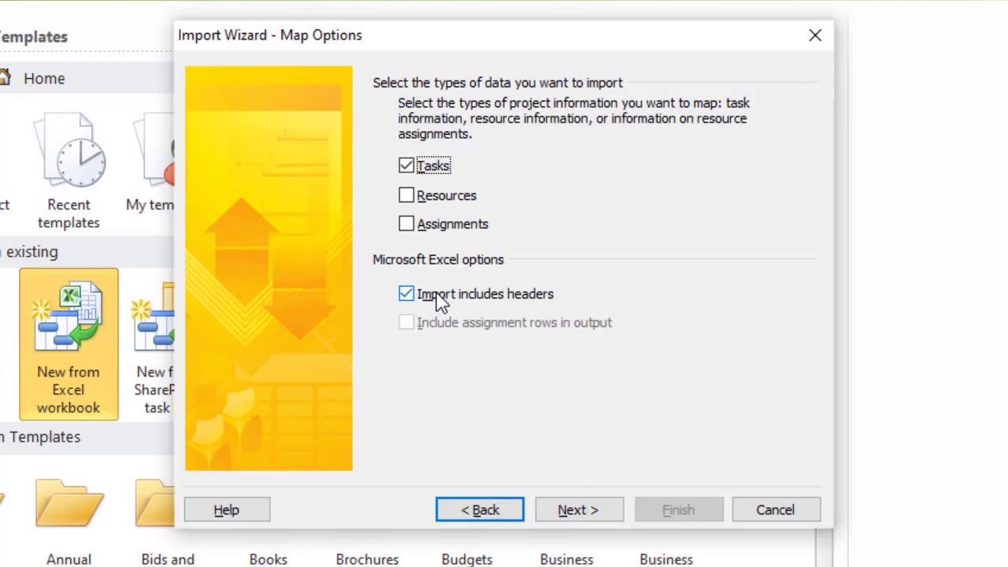
{"action": "left_click", "coordinate": [582, 510]}
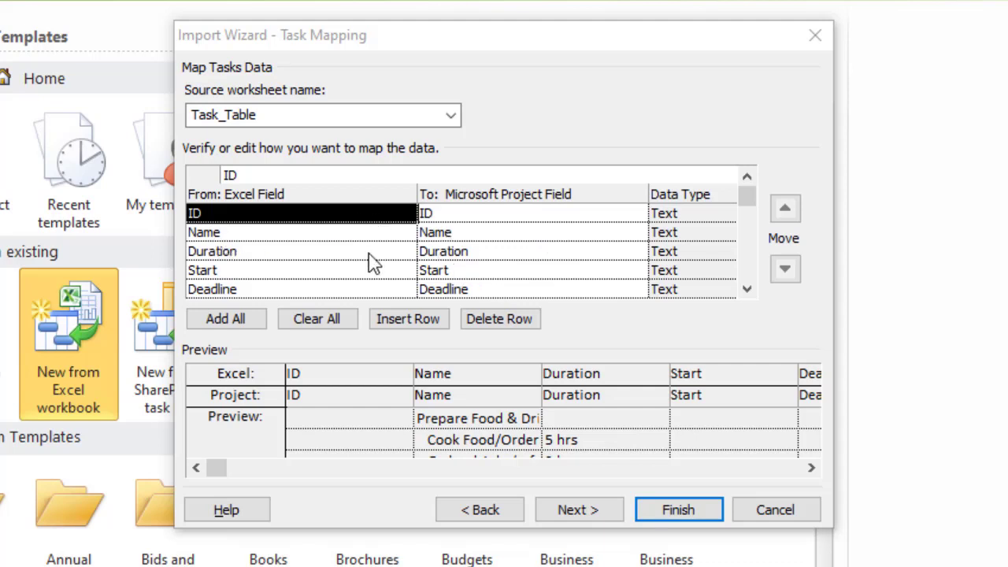
Check the ID field options and the Task_Table source worksheet in the task mapping, and finish the import.
{"action": "left_click", "coordinate": [631, 219]}
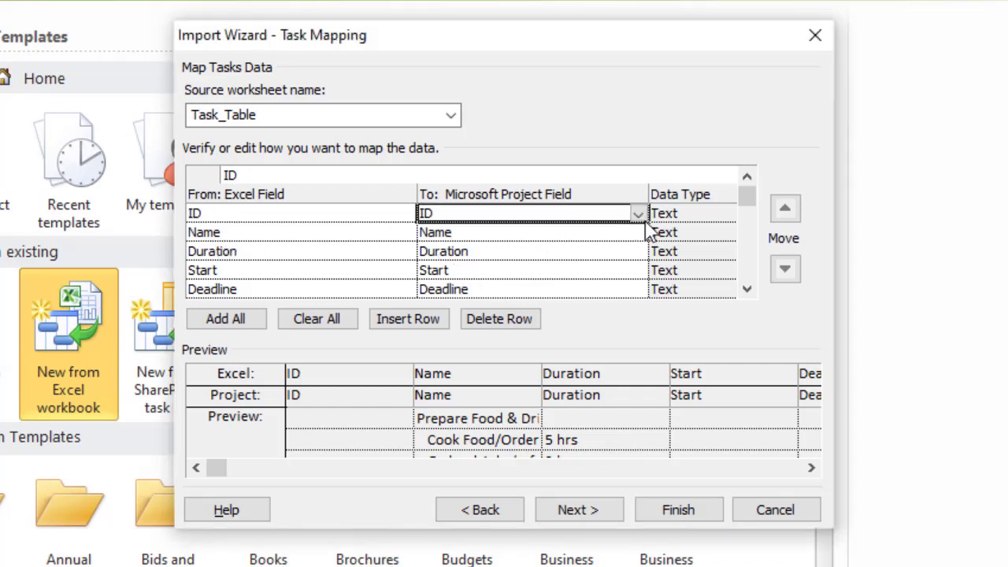
{"action": "left_click", "coordinate": [641, 219]}
{"action": "left_click", "coordinate": [640, 217]}
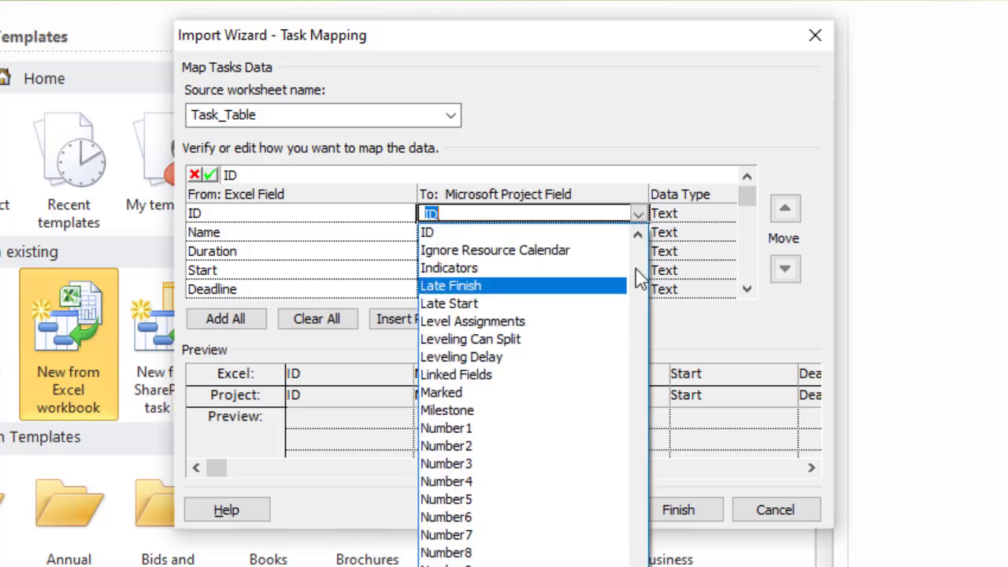
{"action": "left_click", "coordinate": [639, 234]}
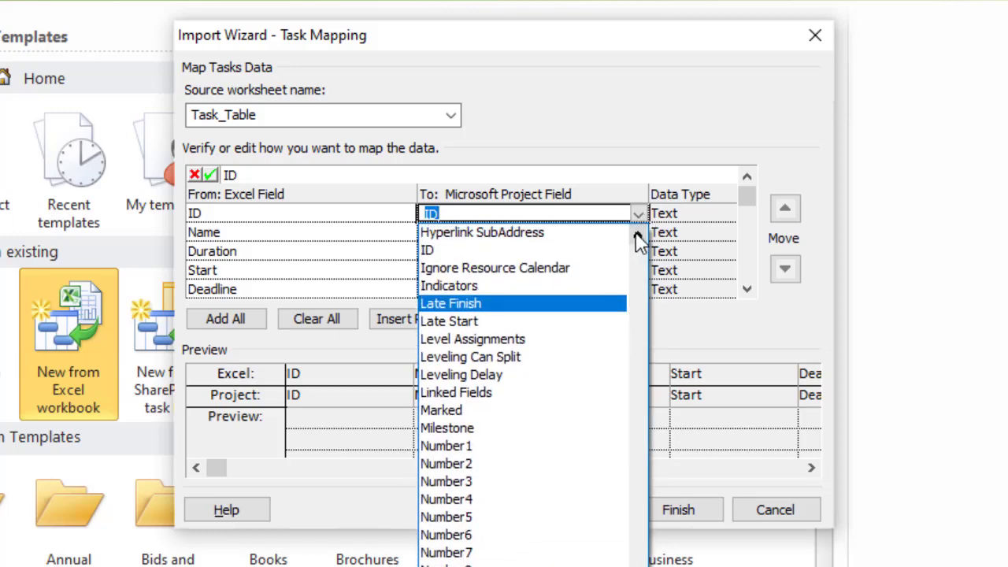
{"action": "key", "text": "Escape"}
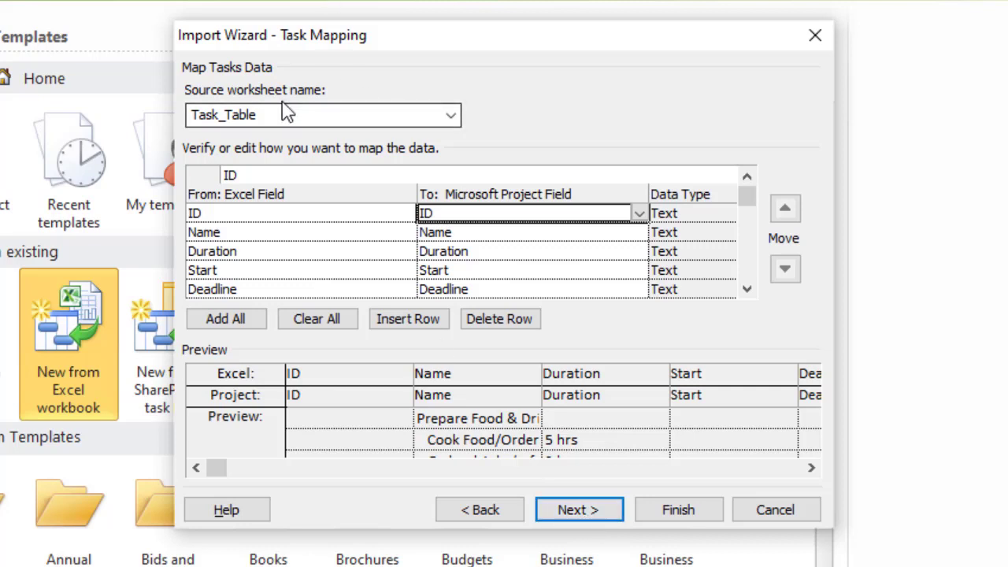
{"action": "left_click", "coordinate": [453, 116]}
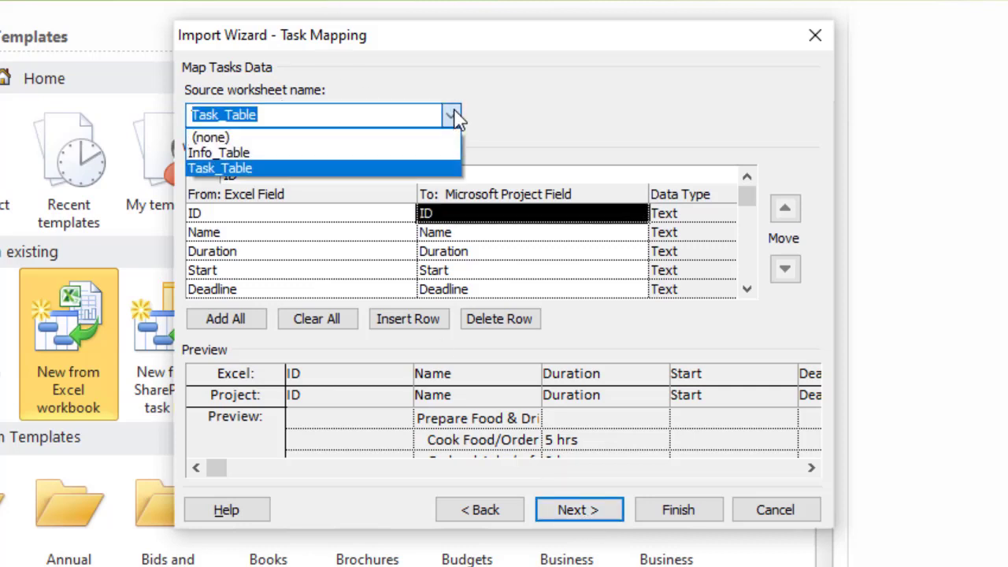
{"action": "left_click", "coordinate": [453, 116]}
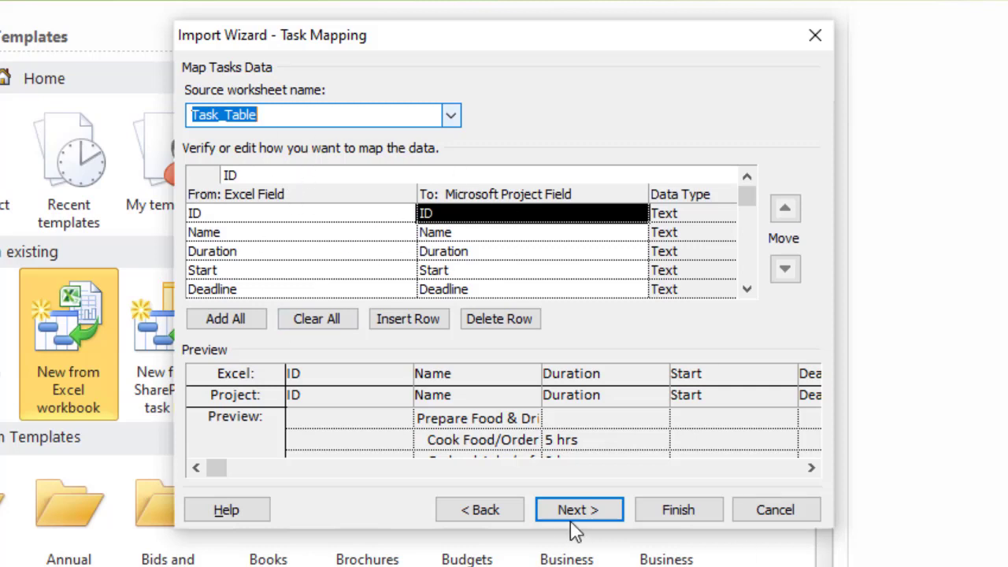
{"action": "left_click", "coordinate": [603, 514]}
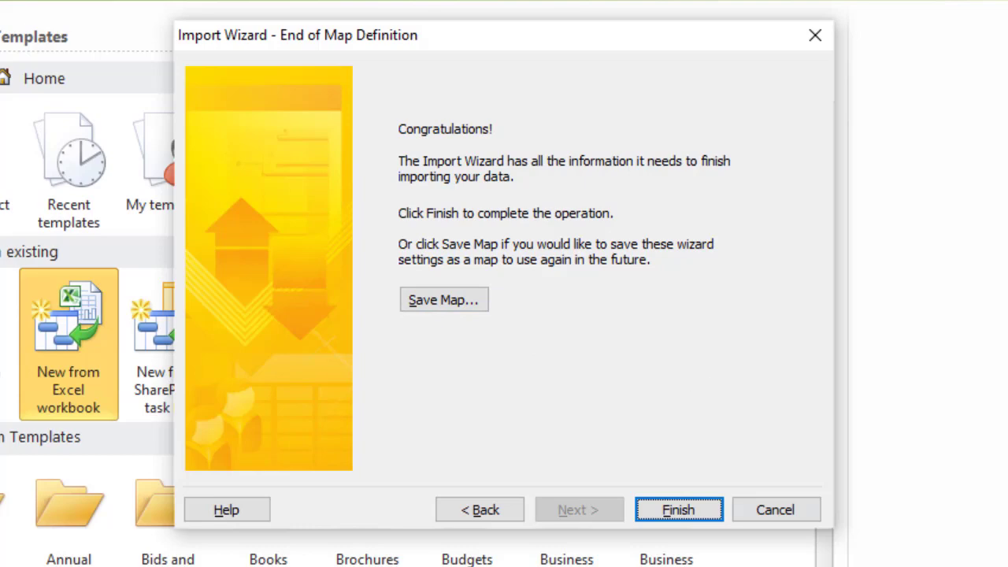
{"action": "left_click", "coordinate": [679, 510]}
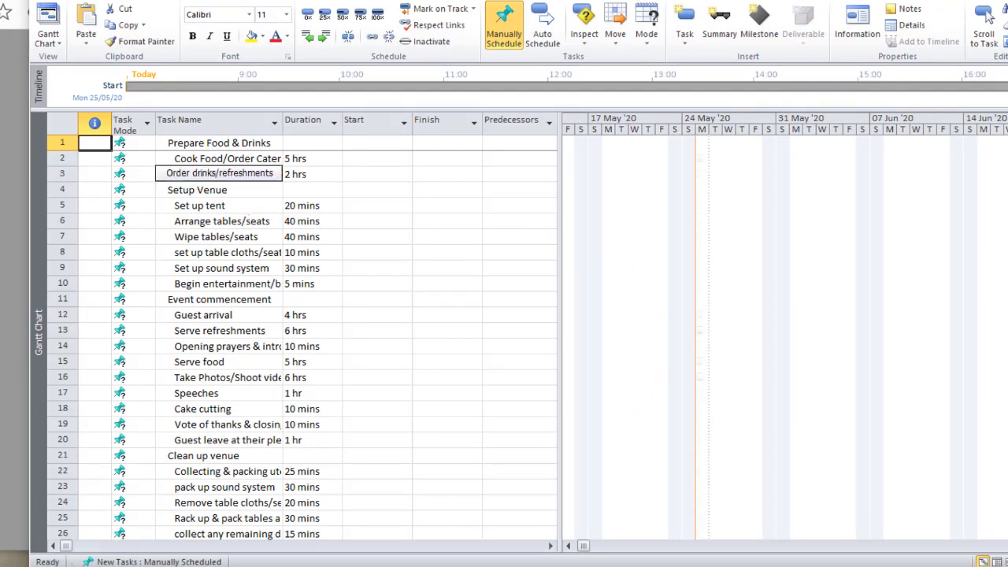
Indent tasks 2 and 3 under Prepare Food & Drinks and tasks 5 to 10 under Setup Venue.
{"action": "left_click_drag", "start_coordinate": [168, 159], "coordinate": [180, 174]}
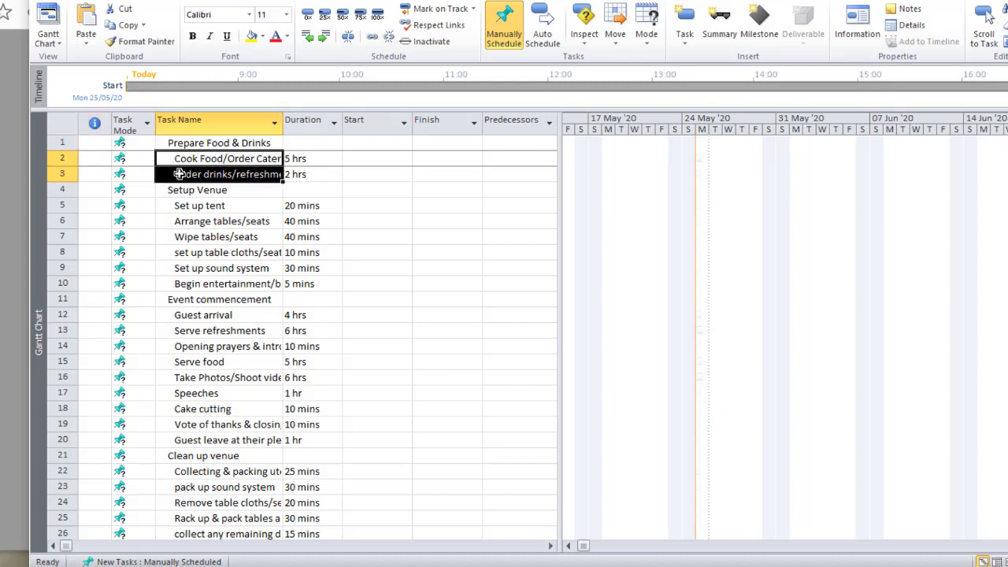
{"action": "left_click", "coordinate": [324, 36]}
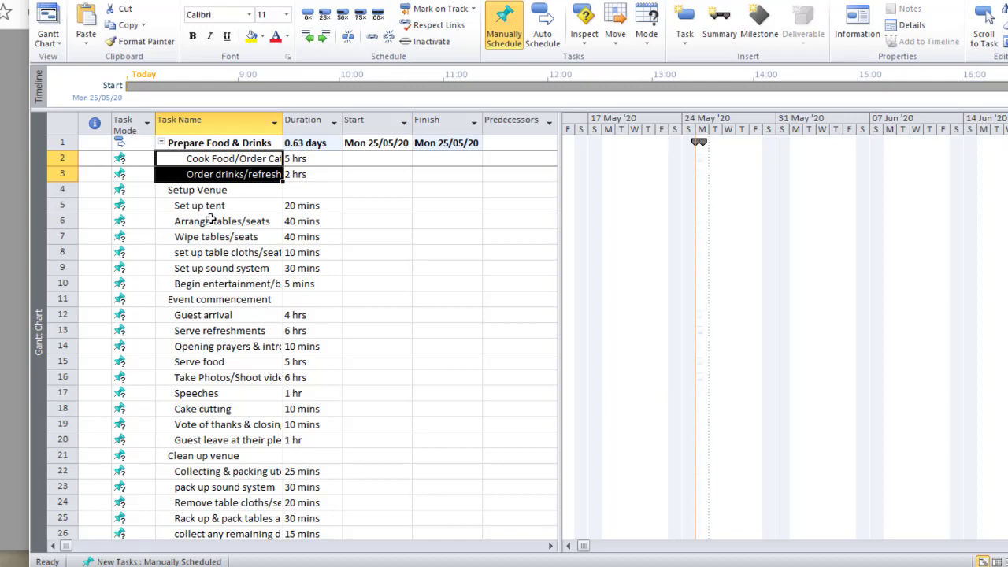
{"action": "left_click_drag", "start_coordinate": [201, 210], "coordinate": [208, 281]}
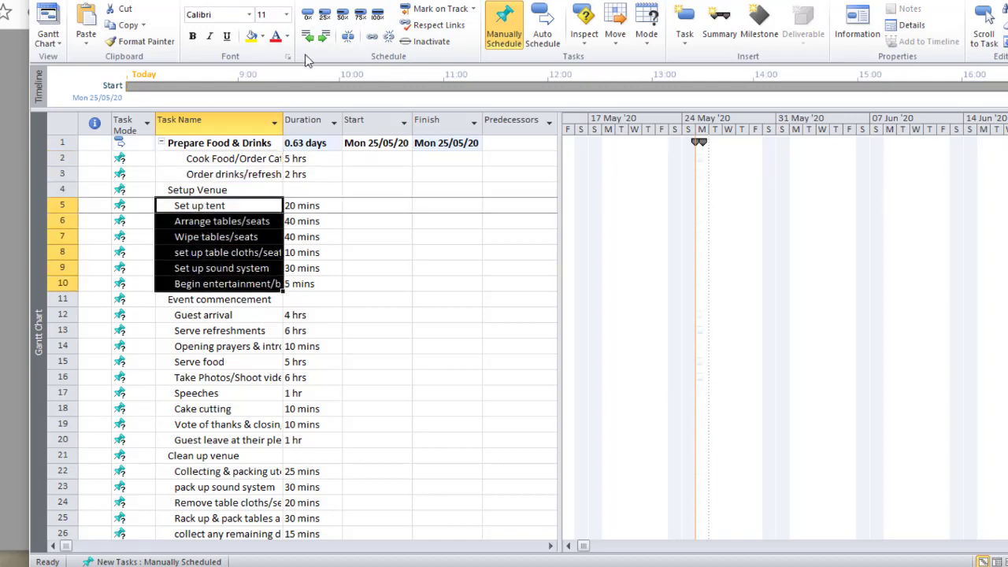
{"action": "left_click", "coordinate": [327, 37]}
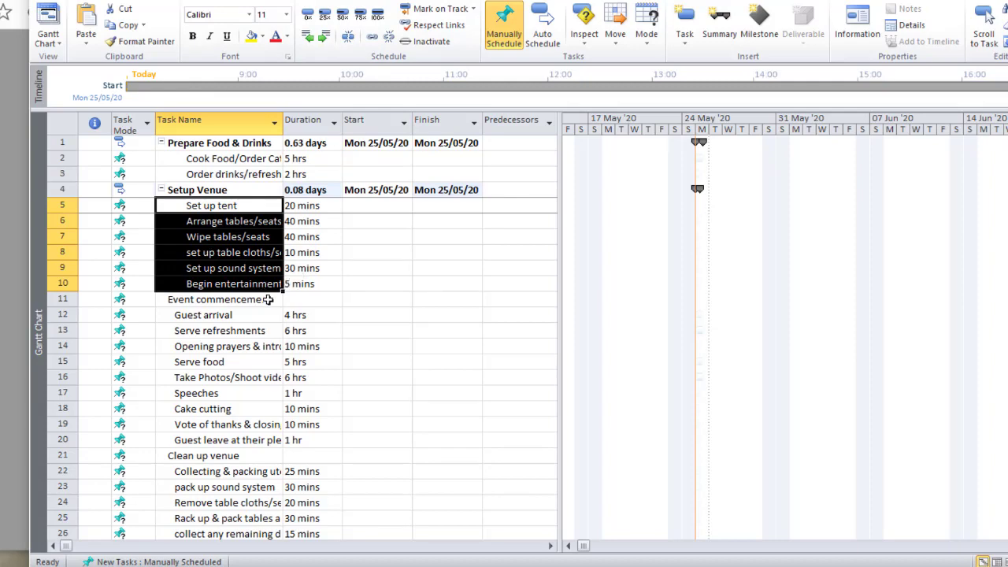
Indent tasks 12 to 20, from Guest arrival through the guests' departure, as subtasks of Event commencement.
{"action": "scroll", "coordinate": [268, 299], "scroll_direction": "down", "scroll_amount": 1}
{"action": "scroll", "coordinate": [267, 296], "scroll_direction": "up", "scroll_amount": 1}
{"action": "scroll", "coordinate": [220, 217], "scroll_direction": "down", "scroll_amount": 1}
{"action": "left_click", "coordinate": [202, 267]}
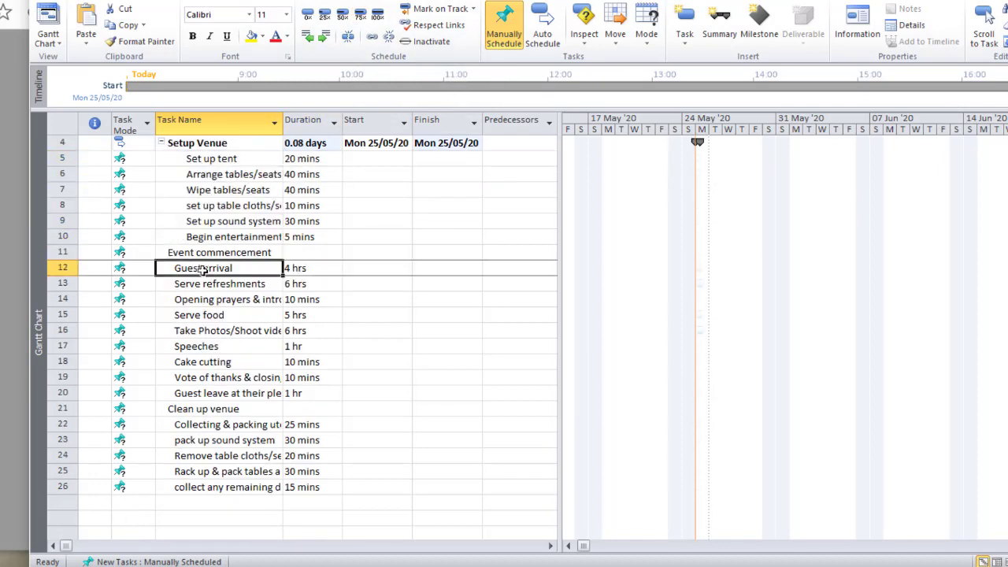
{"action": "left_click_drag", "start_coordinate": [203, 269], "coordinate": [229, 393]}
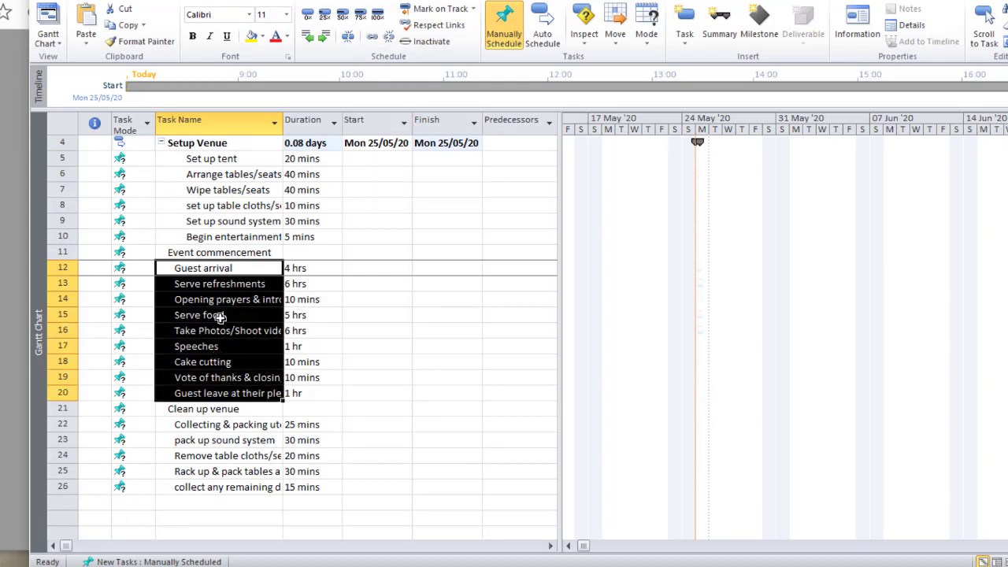
{"action": "left_click", "coordinate": [324, 36]}
Indent tasks 22 to 26 as subtasks of Clean up venue.
{"action": "scroll", "coordinate": [223, 278], "scroll_direction": "down", "scroll_amount": 1}
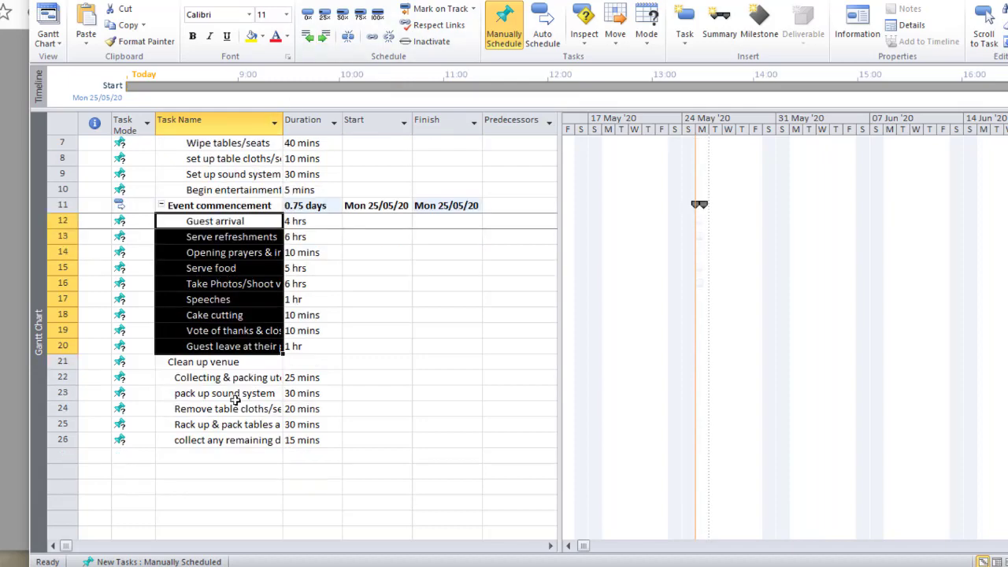
{"action": "left_click_drag", "start_coordinate": [219, 378], "coordinate": [220, 439]}
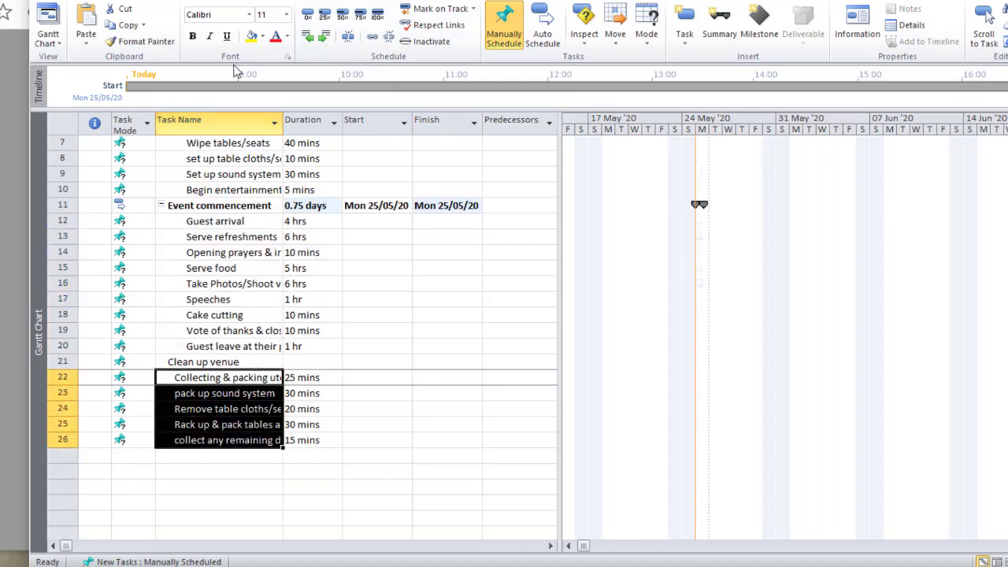
{"action": "left_click", "coordinate": [326, 37]}
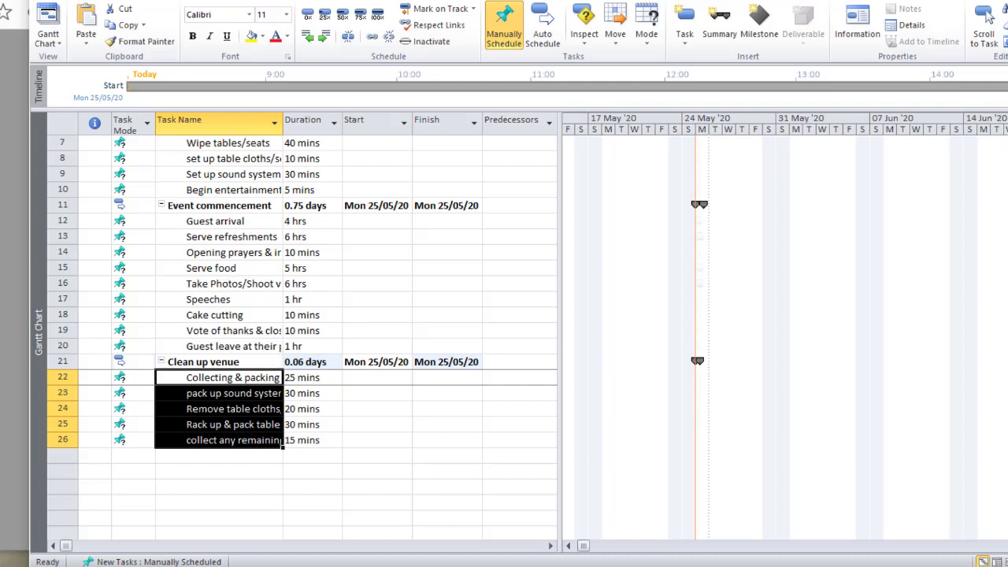
Save the project as Graduation Party in the MS_Project folder under Documents.
{"action": "scroll", "coordinate": [235, 279], "scroll_direction": "up", "scroll_amount": 2}
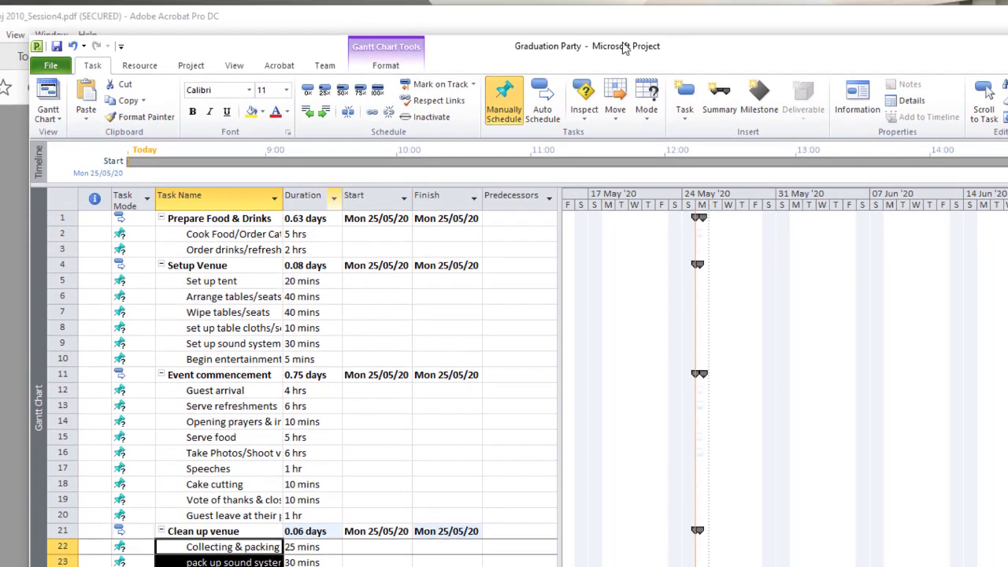
{"action": "left_click", "coordinate": [57, 47]}
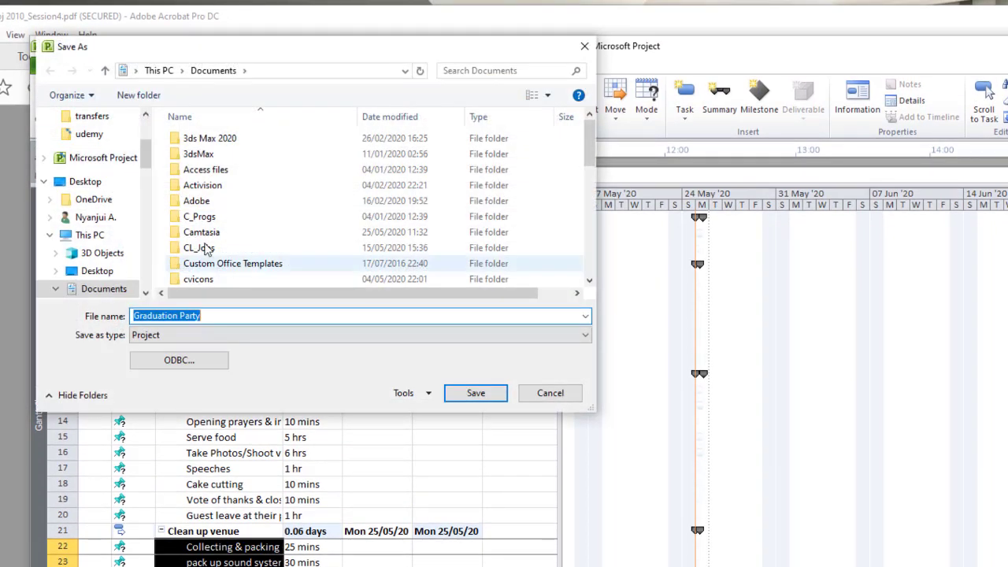
{"action": "scroll", "coordinate": [222, 247], "scroll_direction": "down", "scroll_amount": 4}
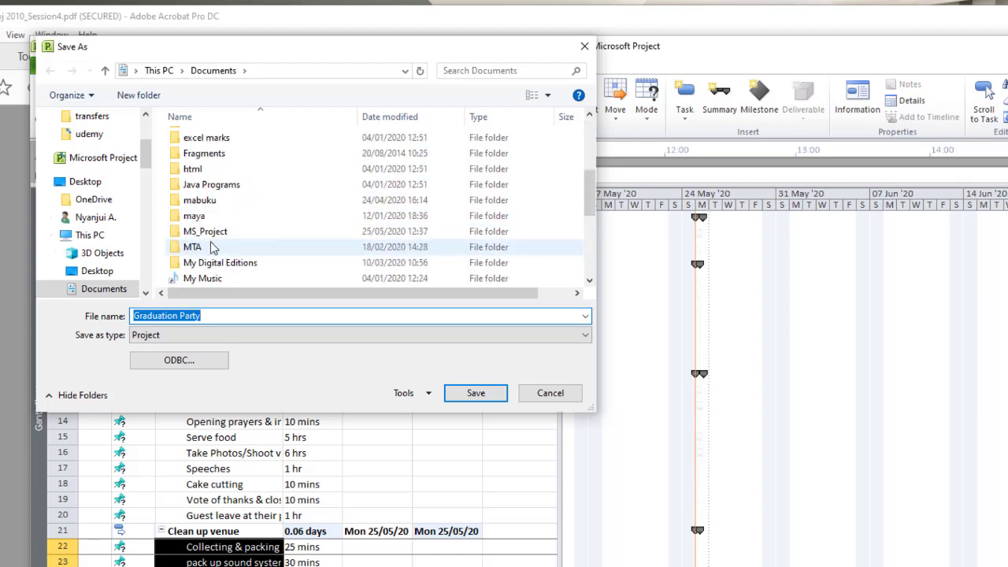
{"action": "double_click", "coordinate": [203, 231]}
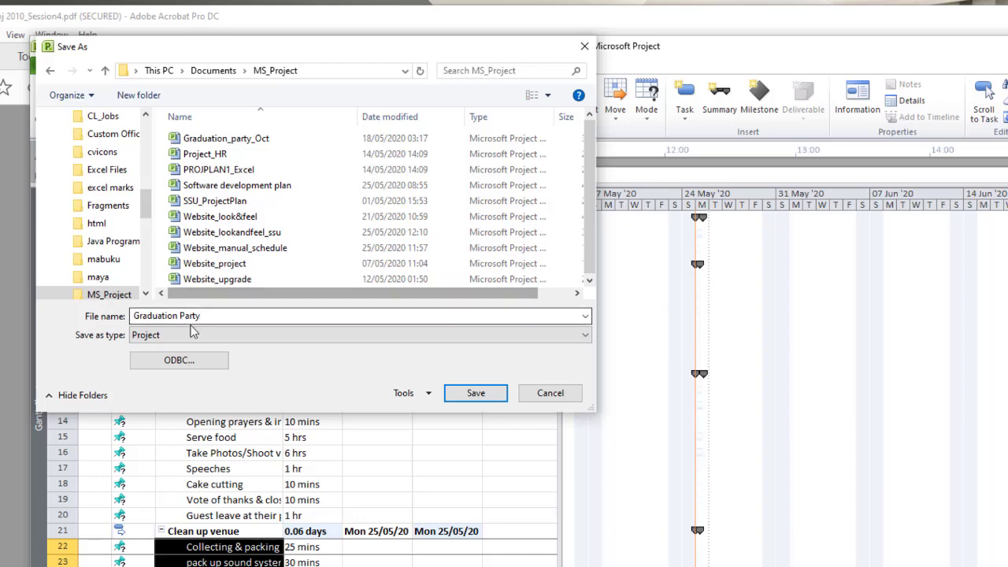
{"action": "left_click", "coordinate": [477, 395]}
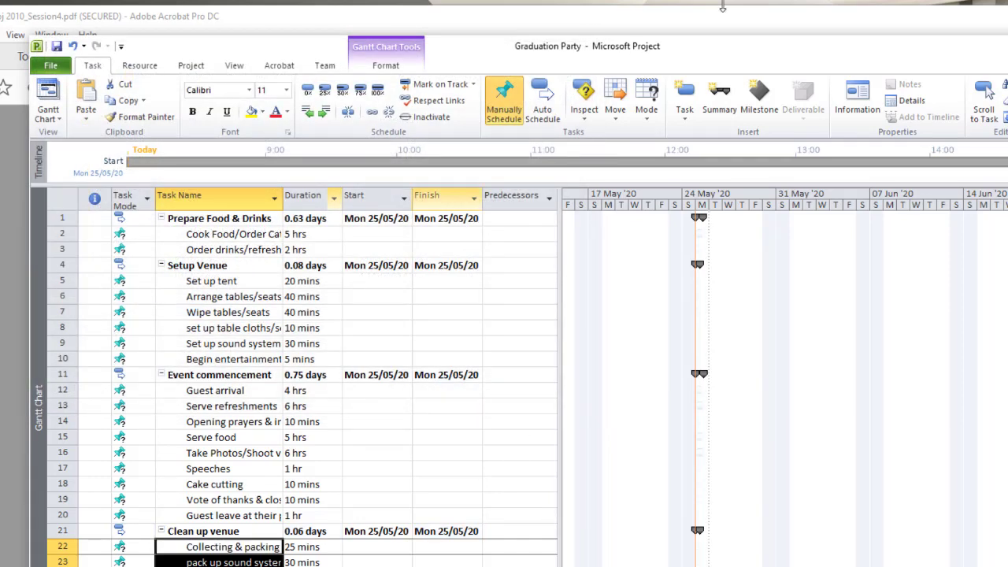
Switch to the course PDF in Adobe Acrobat and go to the slide Setting Task Duration, Units, and Work.
{"action": "left_click", "coordinate": [988, 24]}
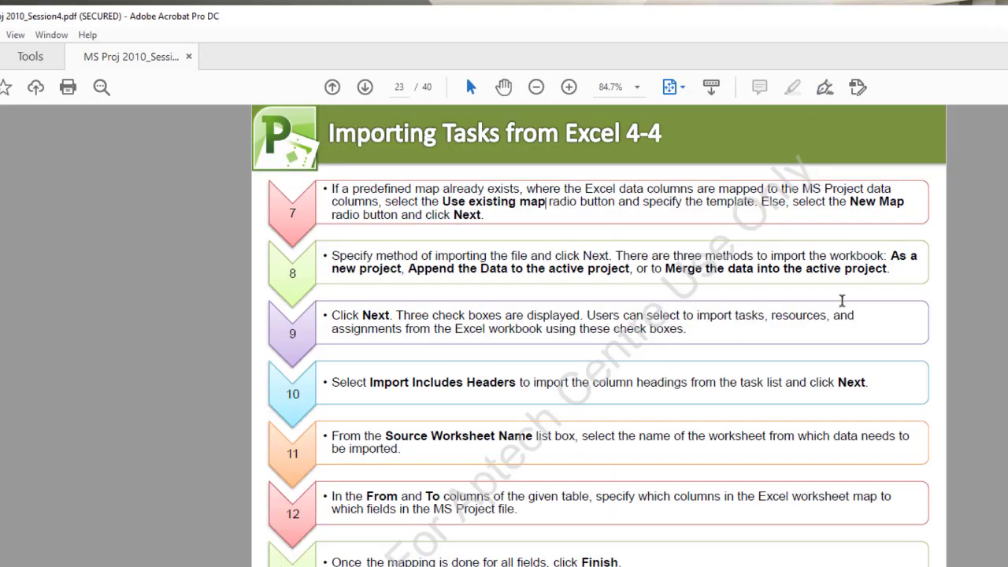
{"action": "scroll", "coordinate": [841, 299], "scroll_direction": "down", "scroll_amount": 3}
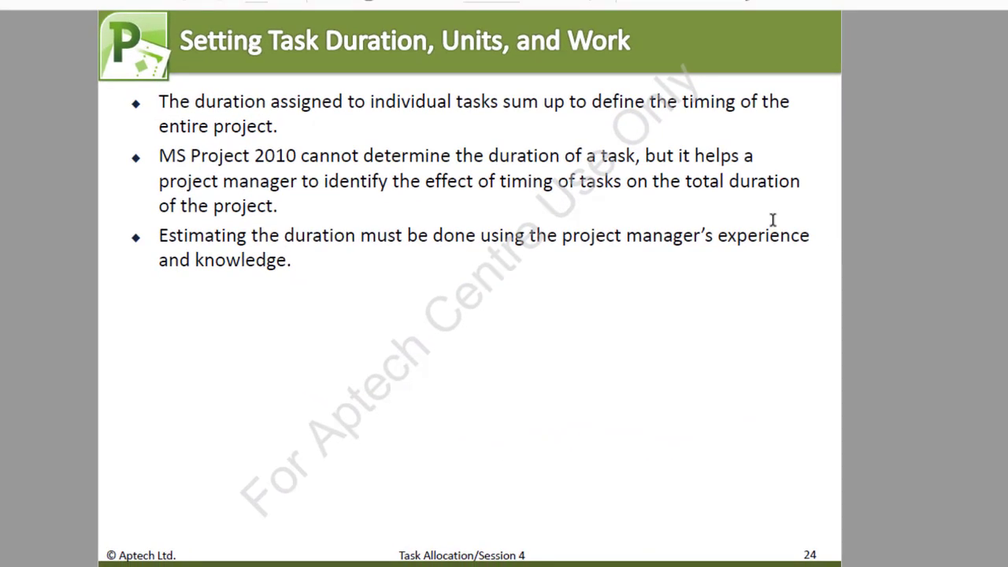
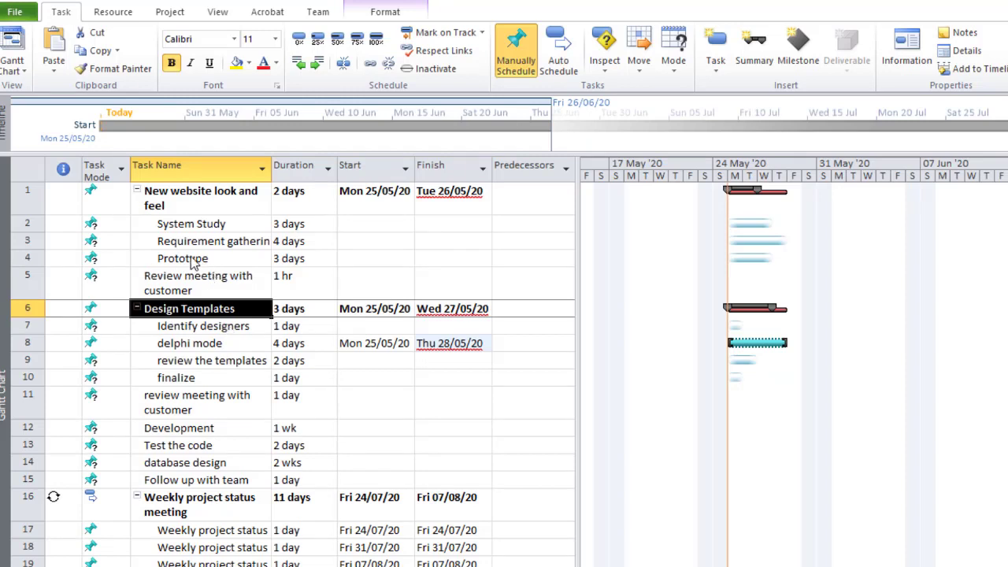
Set the Prototype task's schedule mode to Auto Scheduled and show its advanced constraint options.
{"action": "left_click", "coordinate": [192, 262]}
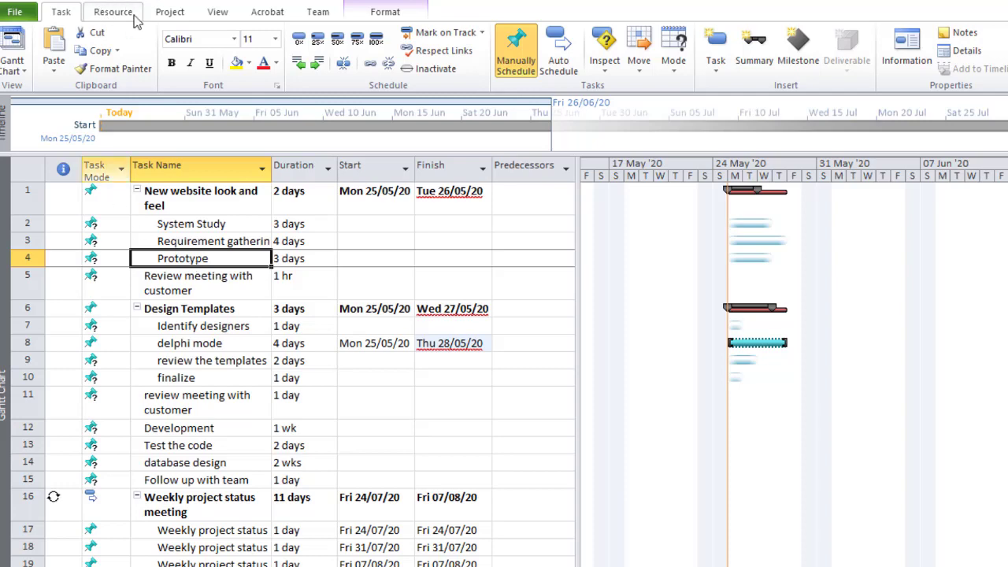
{"action": "left_click", "coordinate": [912, 45]}
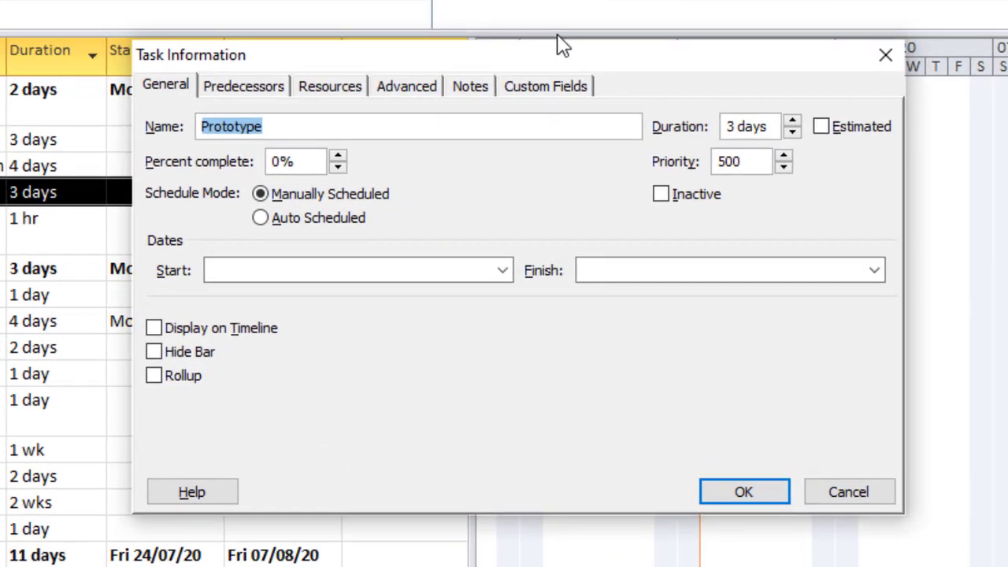
{"action": "left_click", "coordinate": [258, 219]}
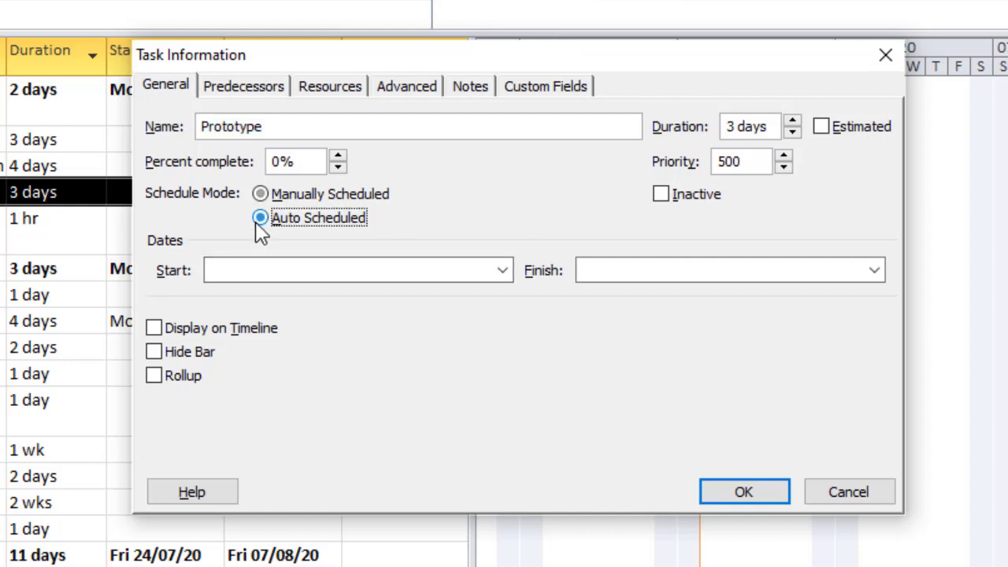
{"action": "left_click", "coordinate": [406, 85]}
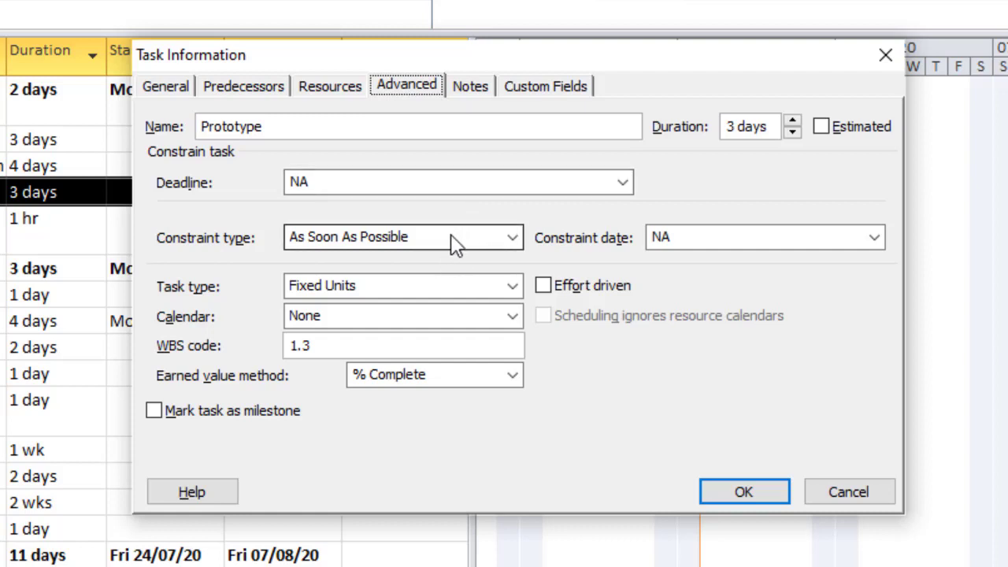
Switch Prototype to Manually Scheduled, check its advanced constraint options, and return it to Auto Scheduled.
{"action": "left_click", "coordinate": [155, 88]}
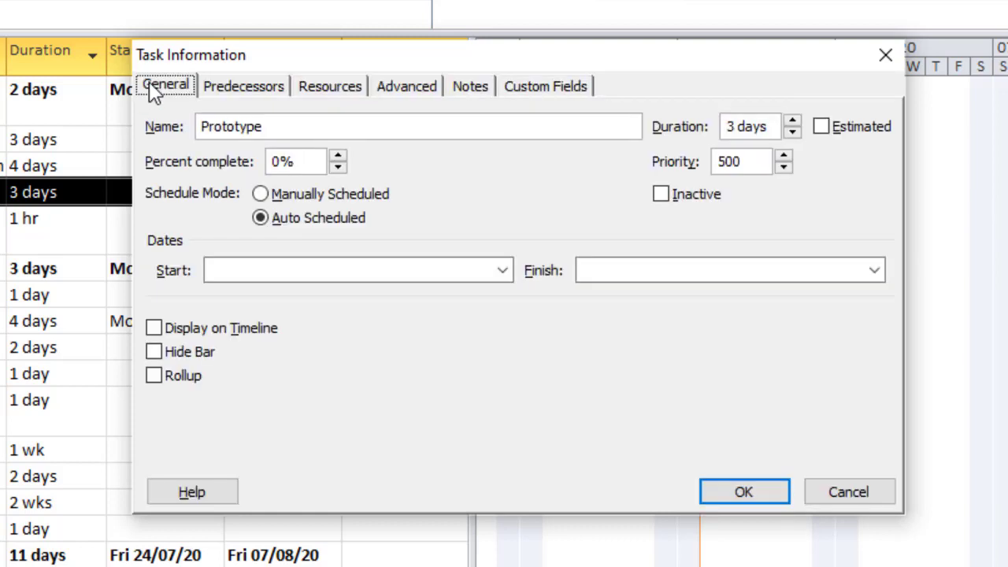
{"action": "left_click", "coordinate": [260, 193]}
{"action": "left_click", "coordinate": [399, 92]}
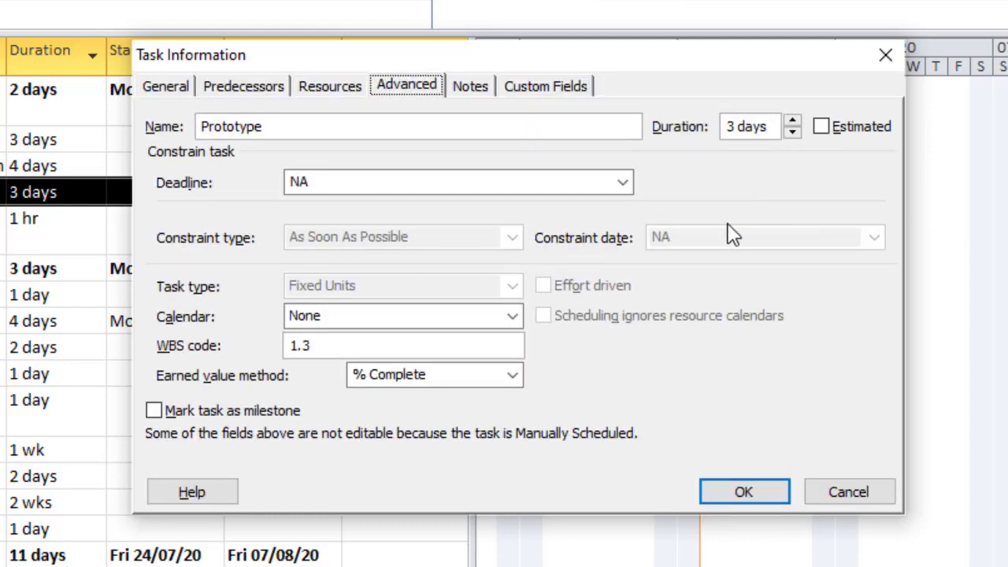
{"action": "left_click", "coordinate": [158, 86]}
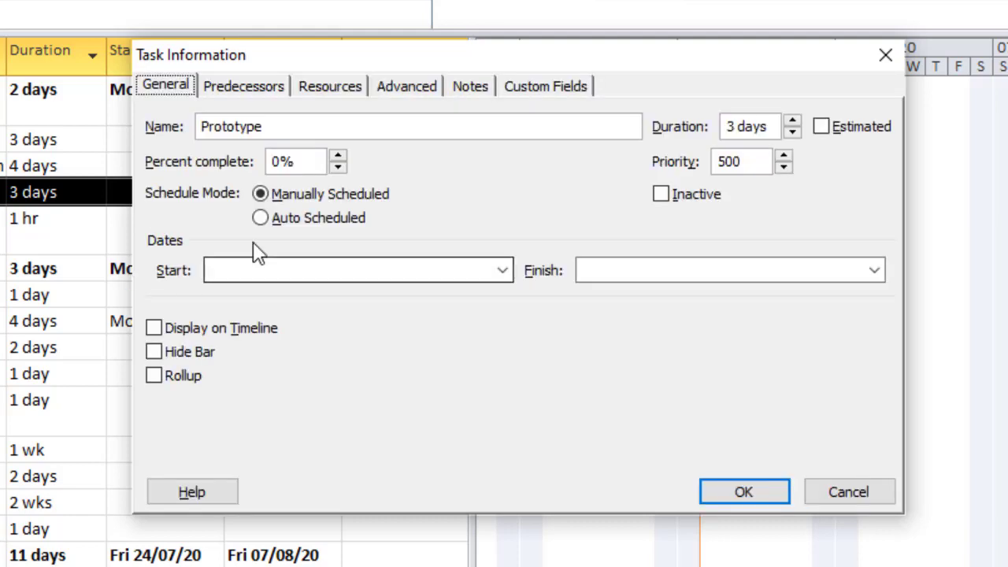
{"action": "left_click", "coordinate": [261, 220]}
Constrain the Prototype task to Start No Earlier Than Mon 15/06/20 and apply the change.
{"action": "left_click", "coordinate": [406, 86]}
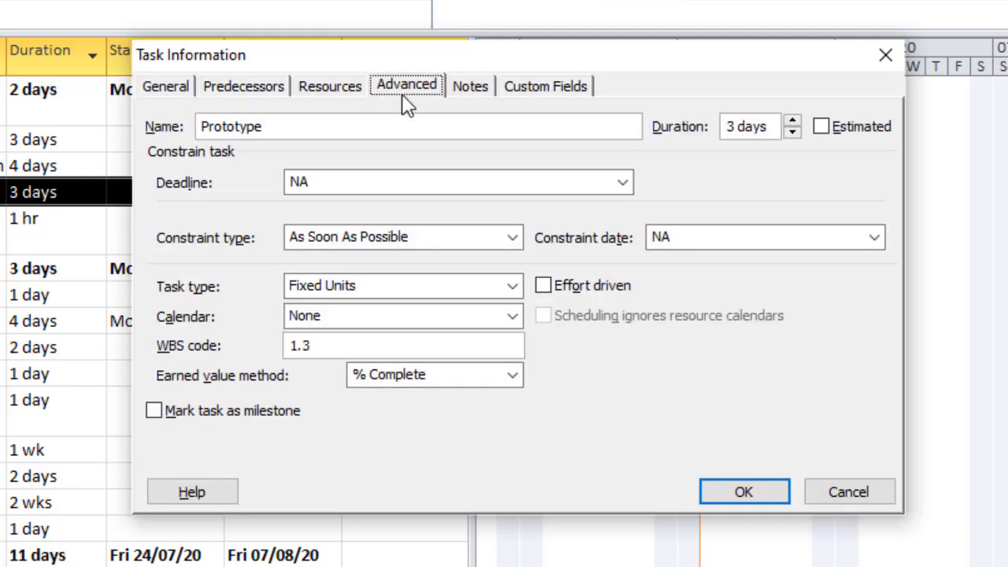
{"action": "left_click", "coordinate": [513, 237]}
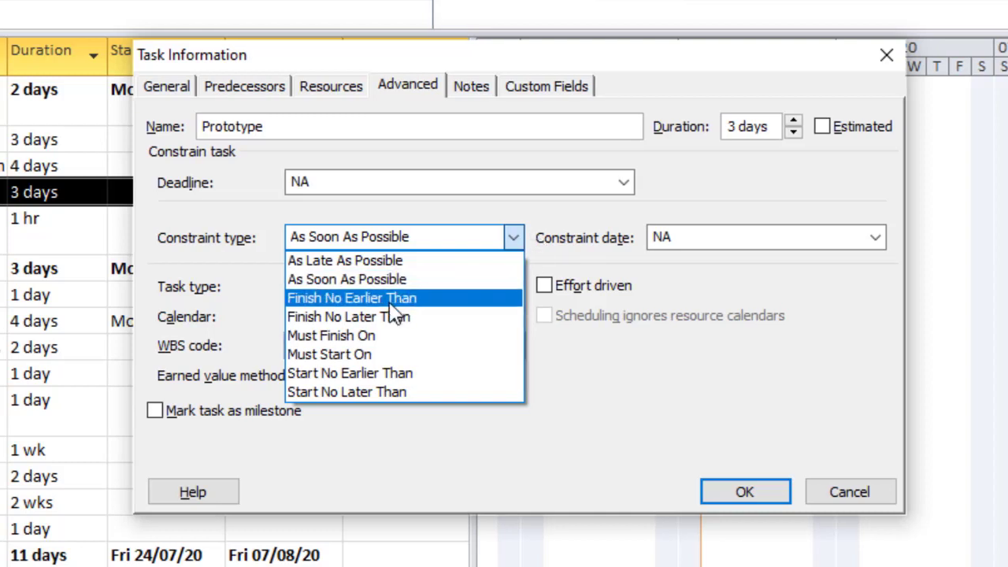
{"action": "left_click", "coordinate": [393, 379]}
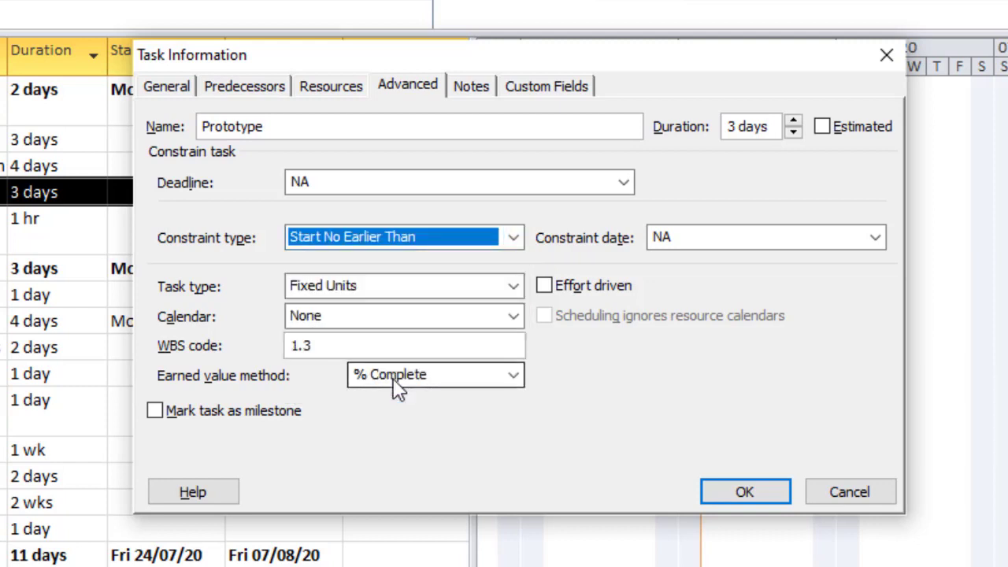
{"action": "left_click", "coordinate": [876, 240]}
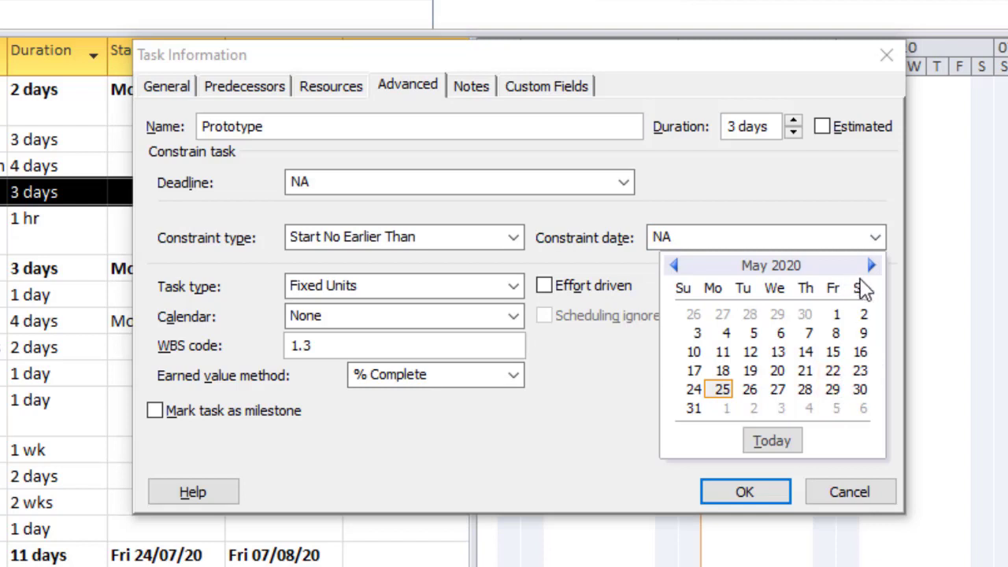
{"action": "left_click", "coordinate": [871, 266]}
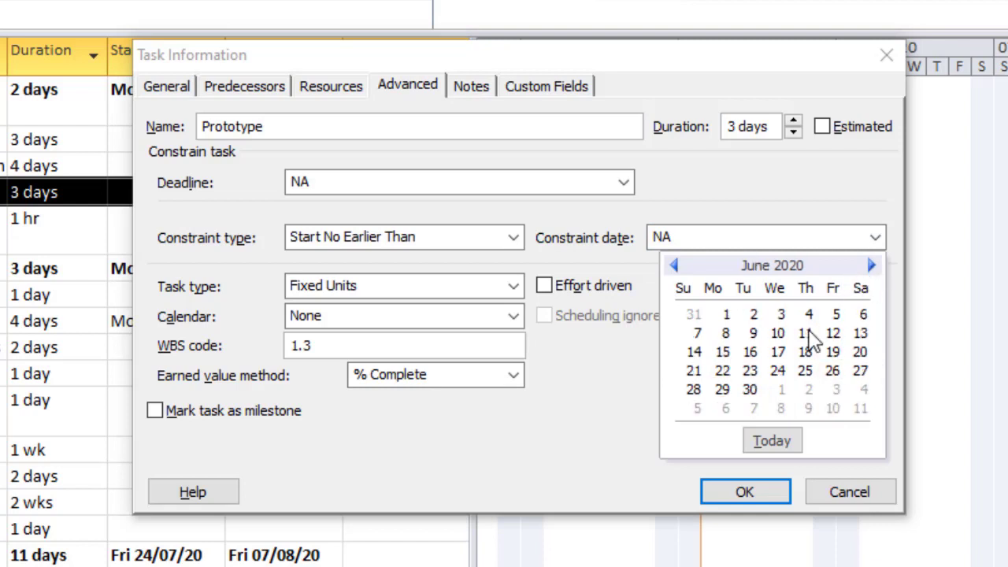
{"action": "left_click", "coordinate": [723, 352]}
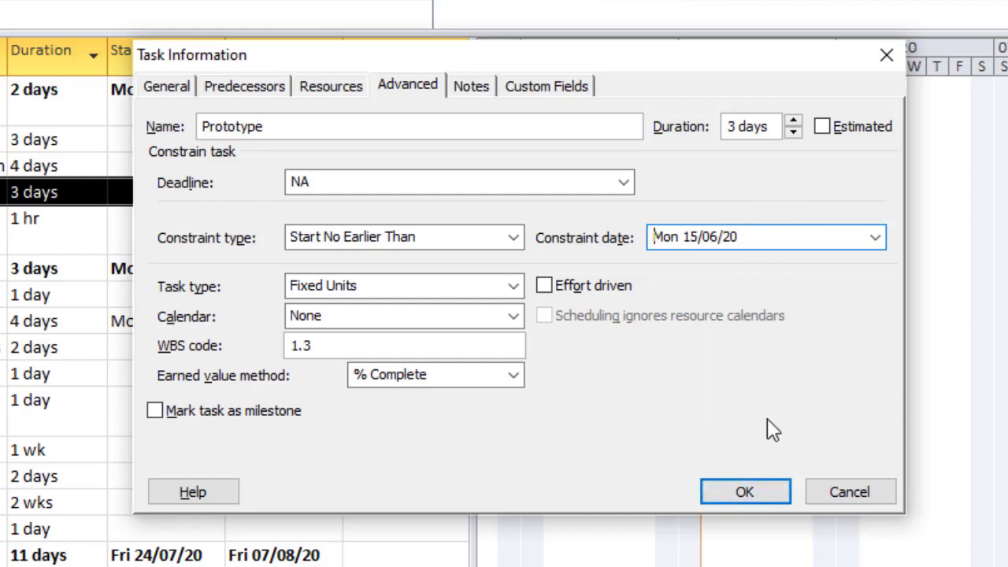
{"action": "left_click", "coordinate": [761, 501]}
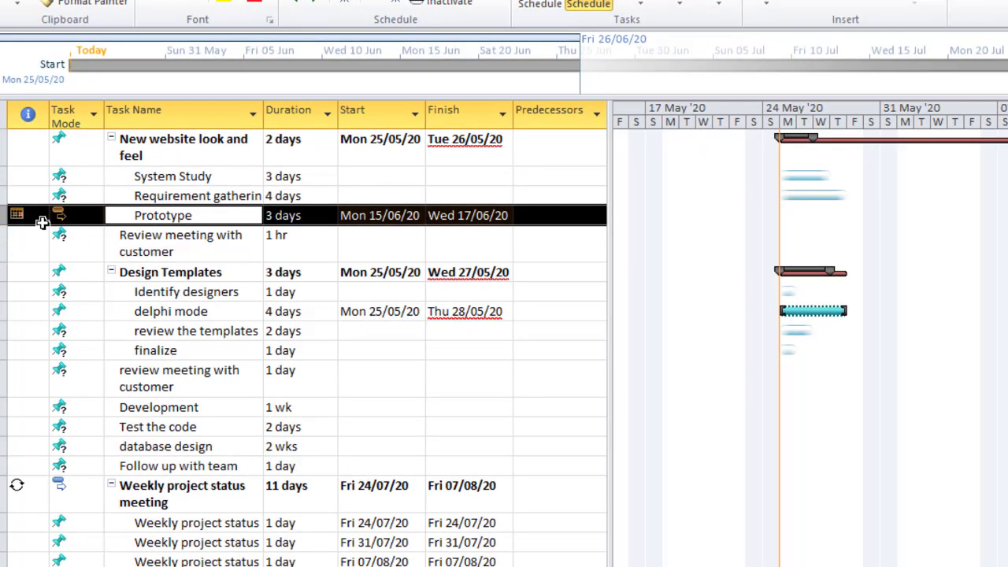
Examine the constraint indicator of the Prototype task and the details of its Gantt bar.
{"action": "left_click", "coordinate": [19, 217]}
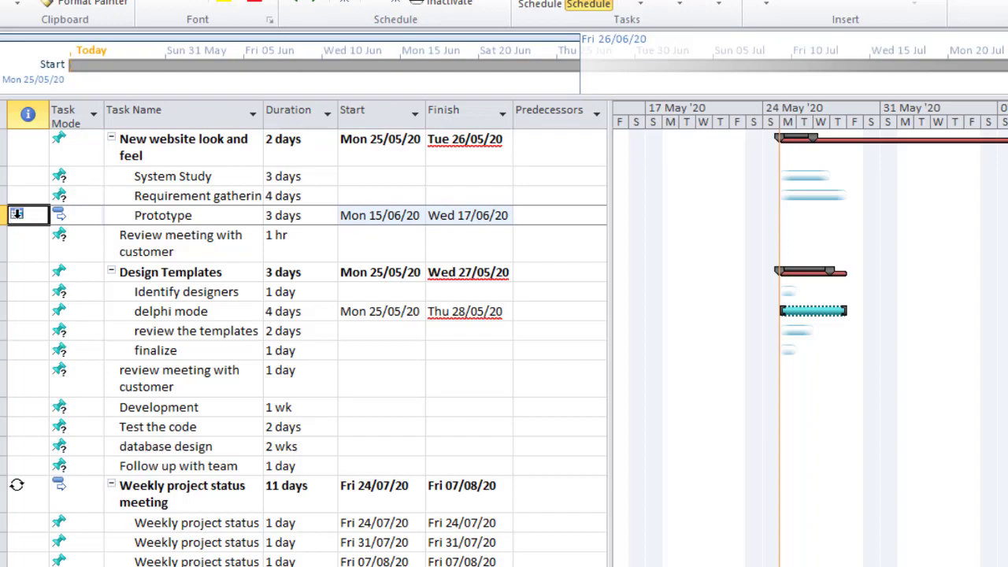
{"action": "mouse_move", "coordinate": [18, 215]}
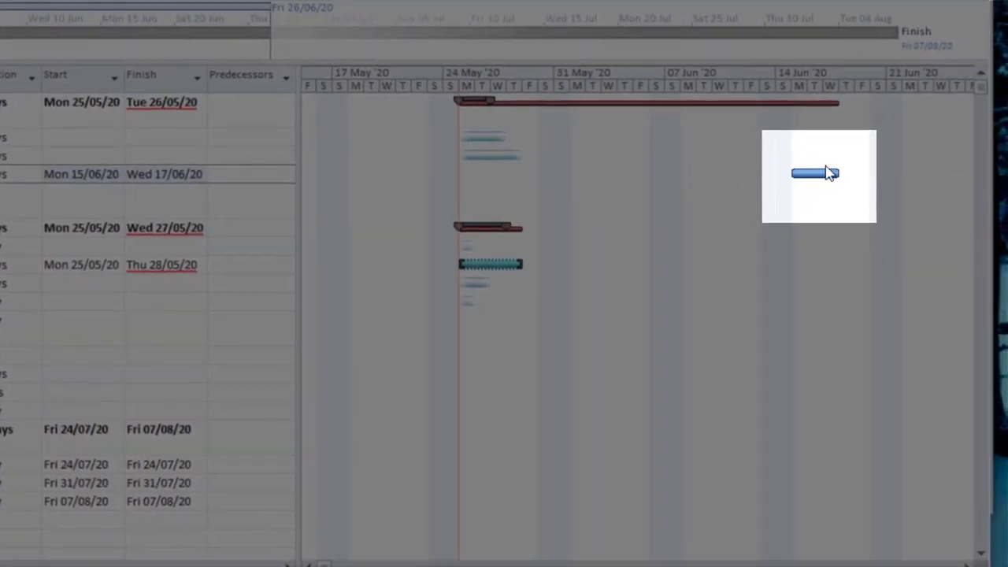
{"action": "mouse_move", "coordinate": [819, 173]}
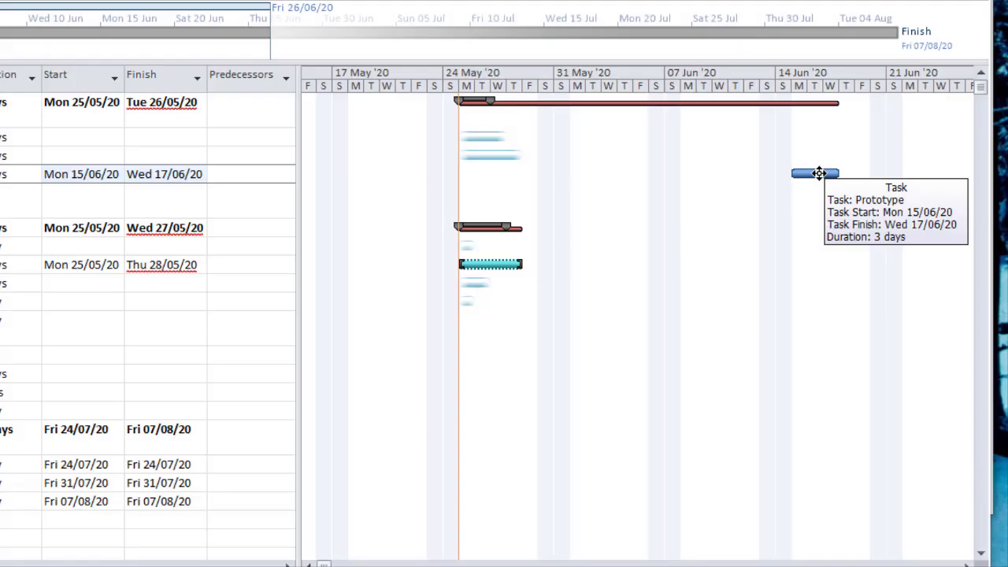
Open the information for Follow up with team, check its advanced options under Auto Scheduled, and return it to Manually Scheduled.
{"action": "left_click", "coordinate": [472, 565]}
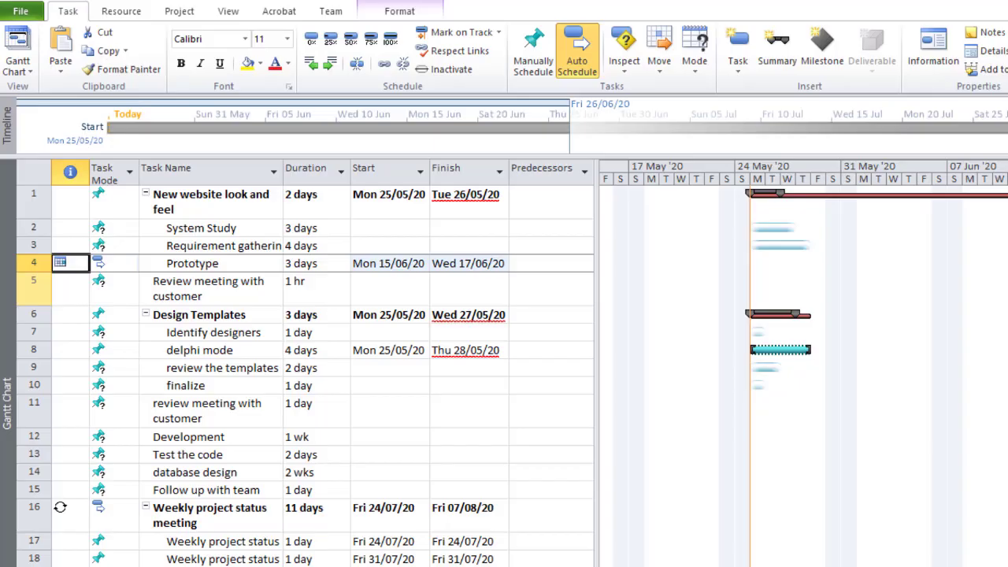
{"action": "left_click", "coordinate": [205, 491]}
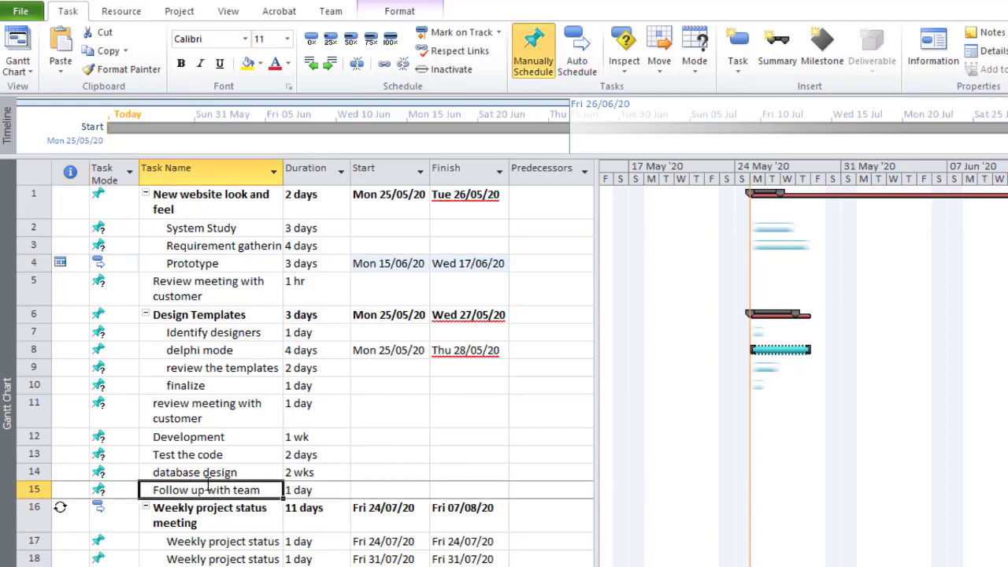
{"action": "double_click", "coordinate": [206, 491]}
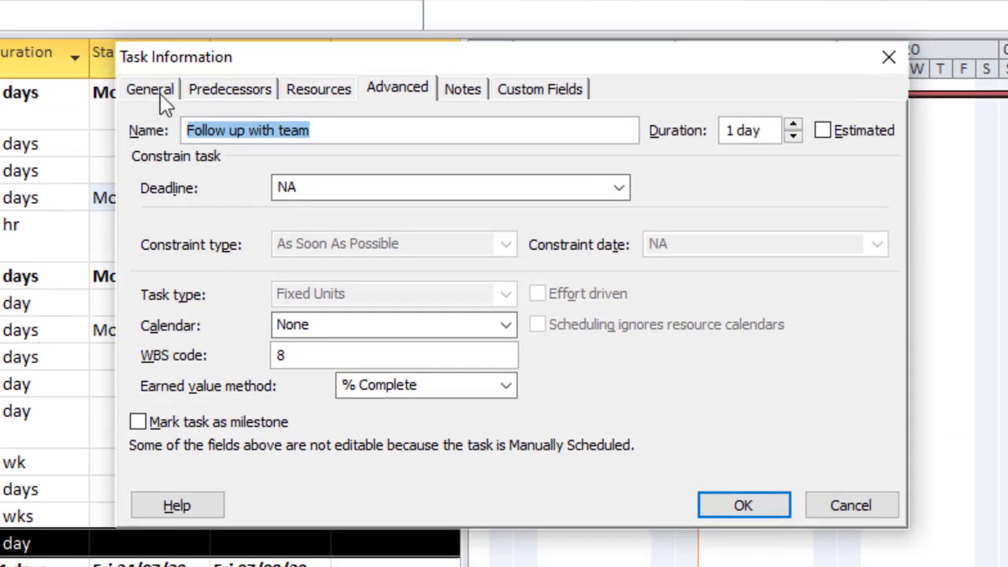
{"action": "left_click", "coordinate": [398, 192]}
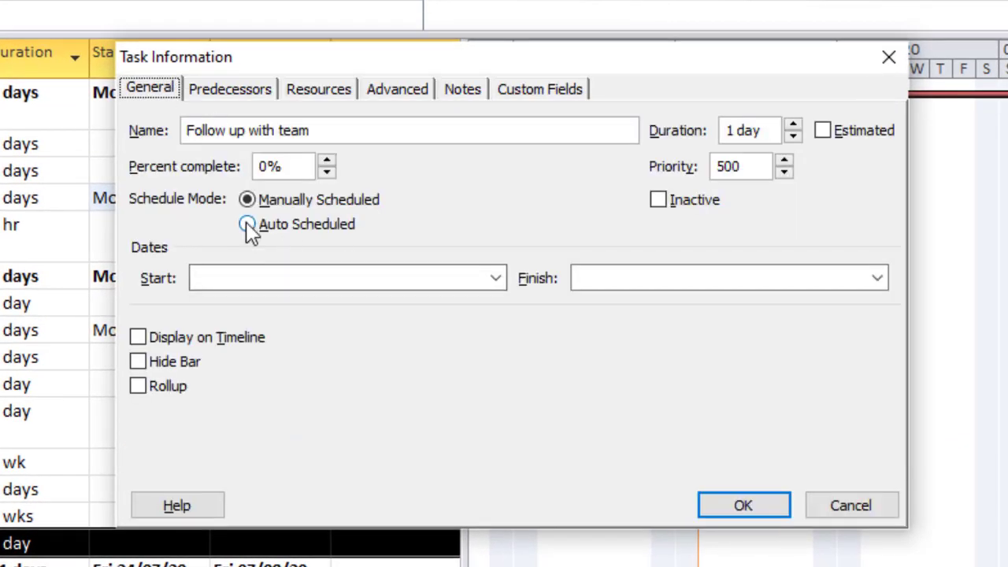
{"action": "left_click", "coordinate": [247, 224]}
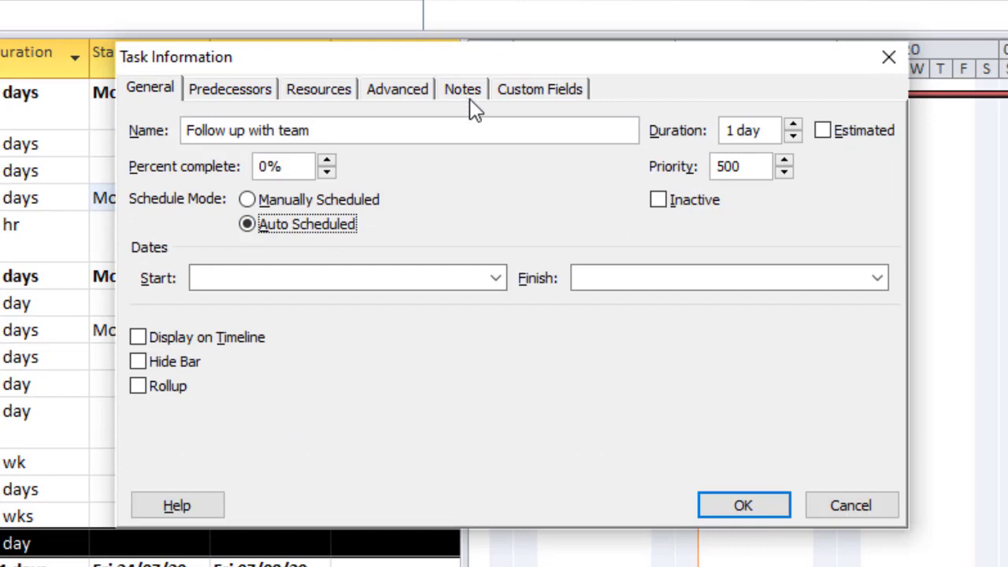
{"action": "left_click", "coordinate": [403, 100]}
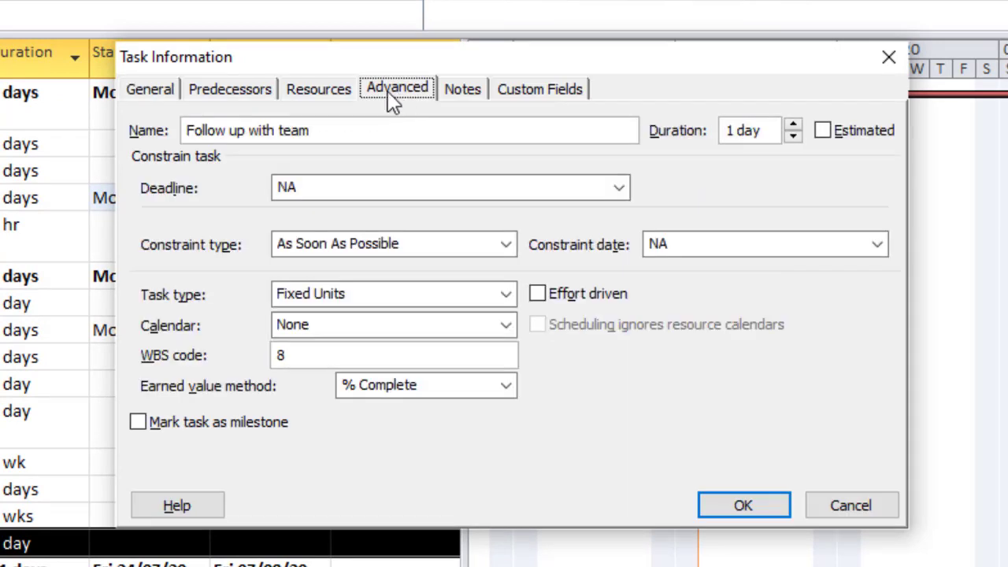
{"action": "left_click", "coordinate": [147, 96]}
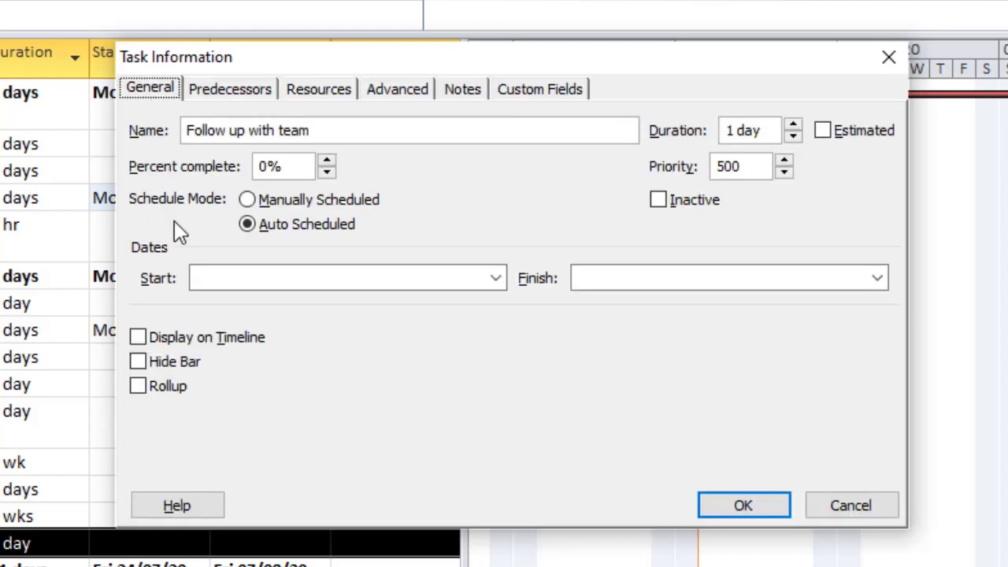
{"action": "left_click", "coordinate": [248, 201]}
Set the deadline of Follow up with team to Mon 10/08/20 and apply the change.
{"action": "left_click", "coordinate": [400, 92]}
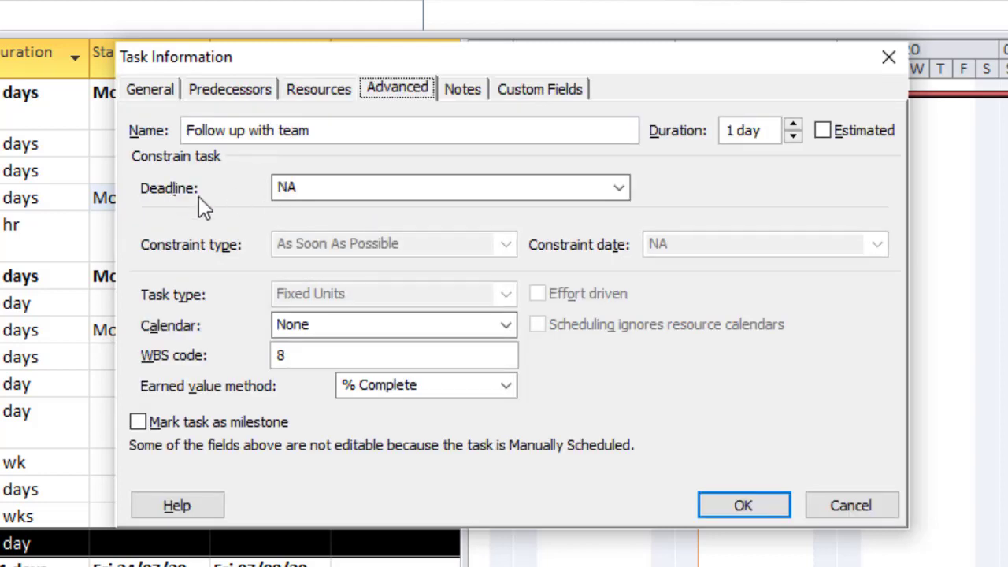
{"action": "left_click", "coordinate": [619, 189]}
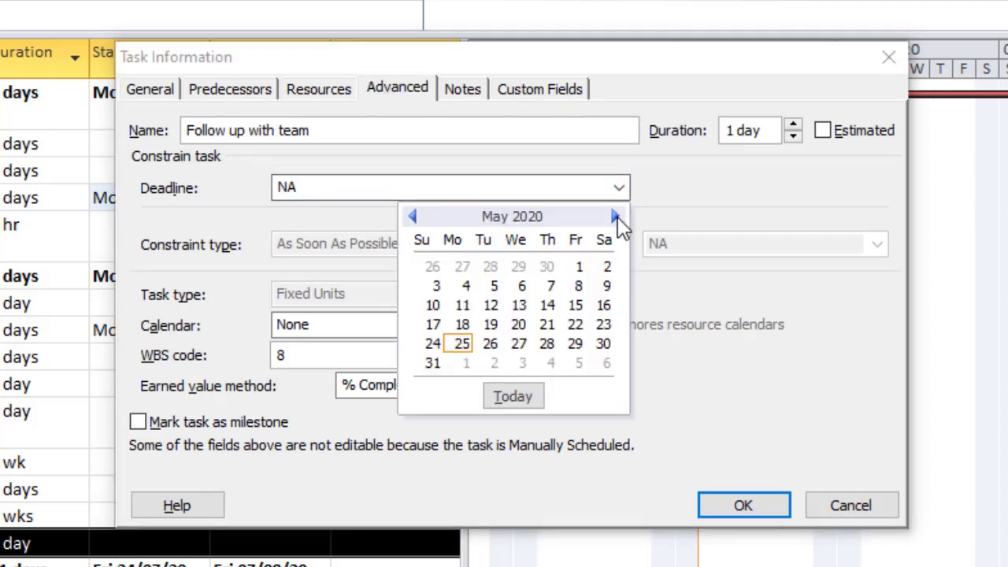
{"action": "left_click", "coordinate": [616, 217]}
{"action": "left_click", "coordinate": [616, 217]}
{"action": "left_click", "coordinate": [616, 216]}
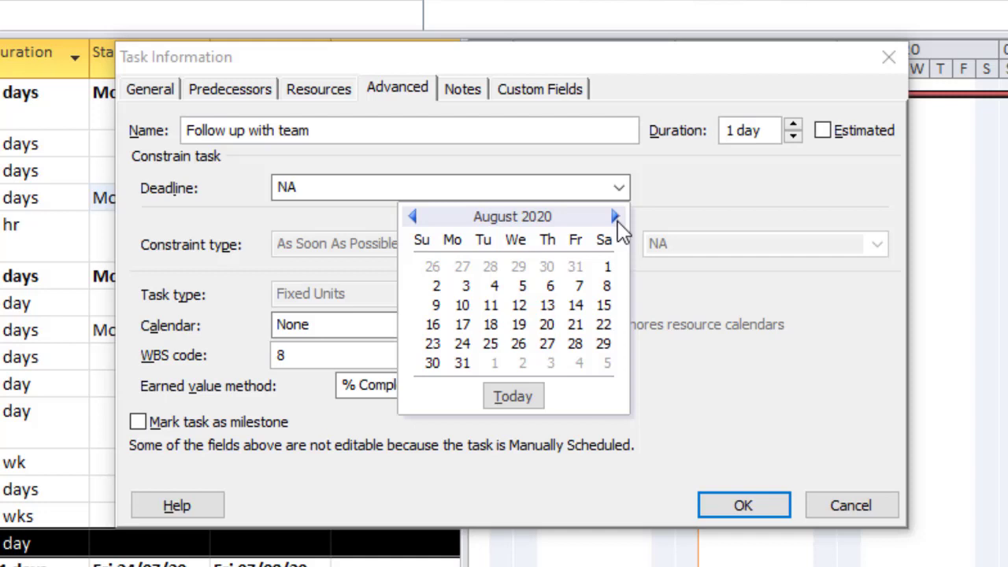
{"action": "left_click", "coordinate": [463, 304]}
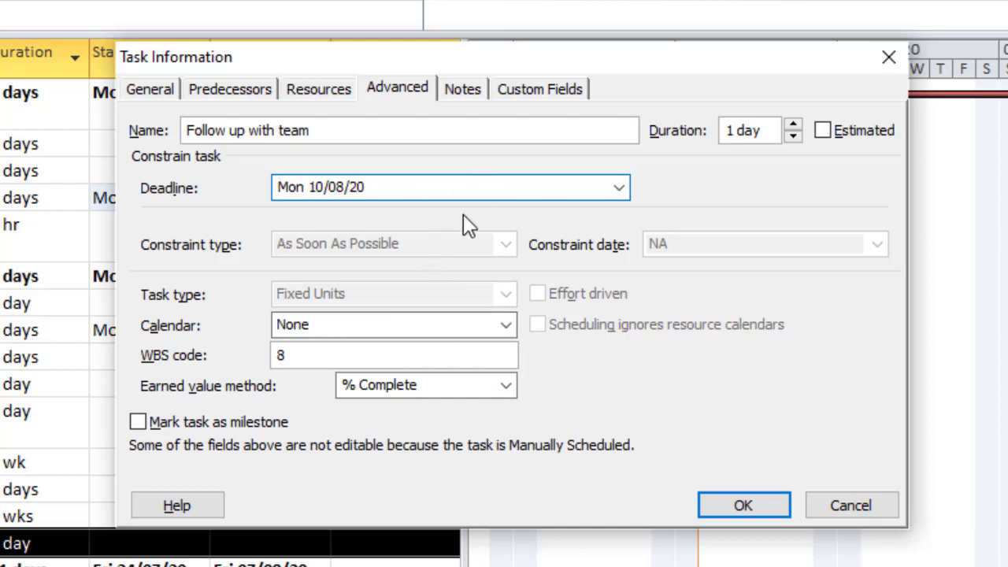
{"action": "left_click", "coordinate": [726, 507]}
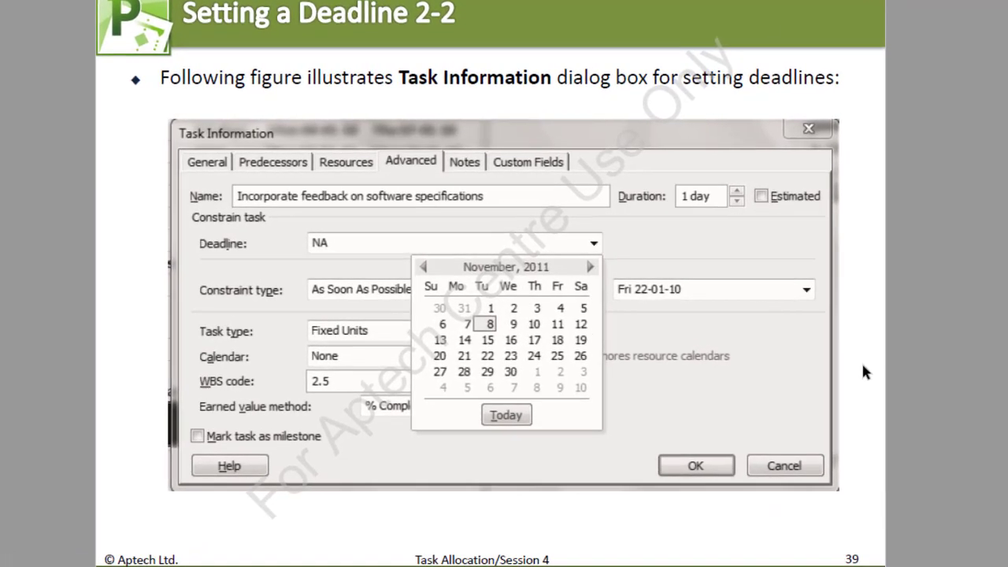
Go to the Summary slide in the course PDF in Adobe Acrobat.
{"action": "left_click", "coordinate": [757, 309]}
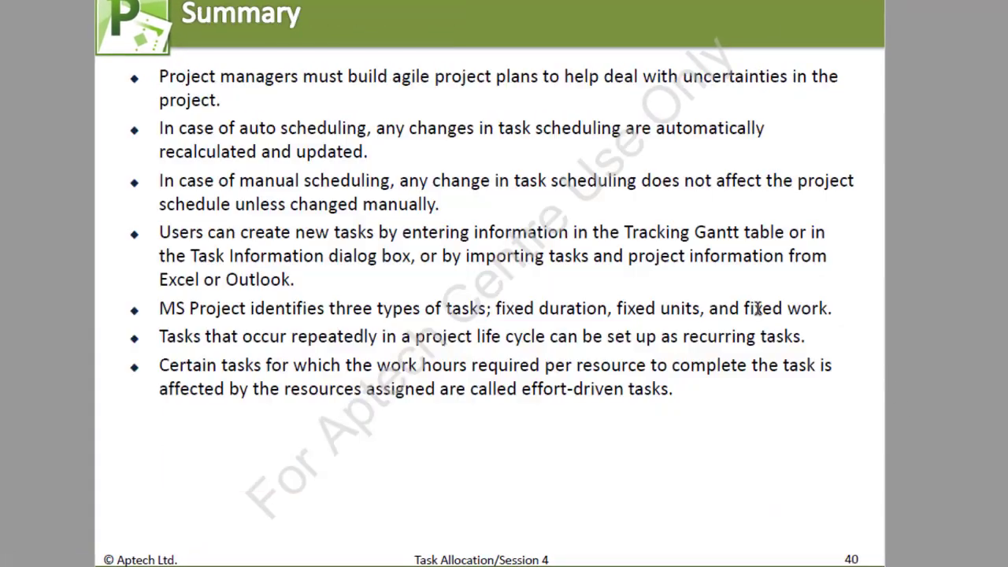